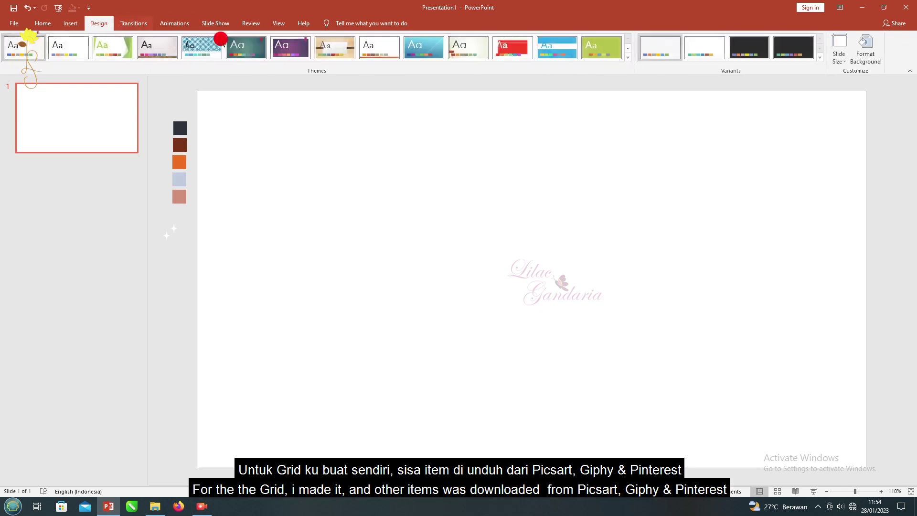
# Step: Fill the slide background with the dark brown sampled from the colour swatches beside the slide
pyautogui.click(866, 48)
pyautogui.click(889, 200)
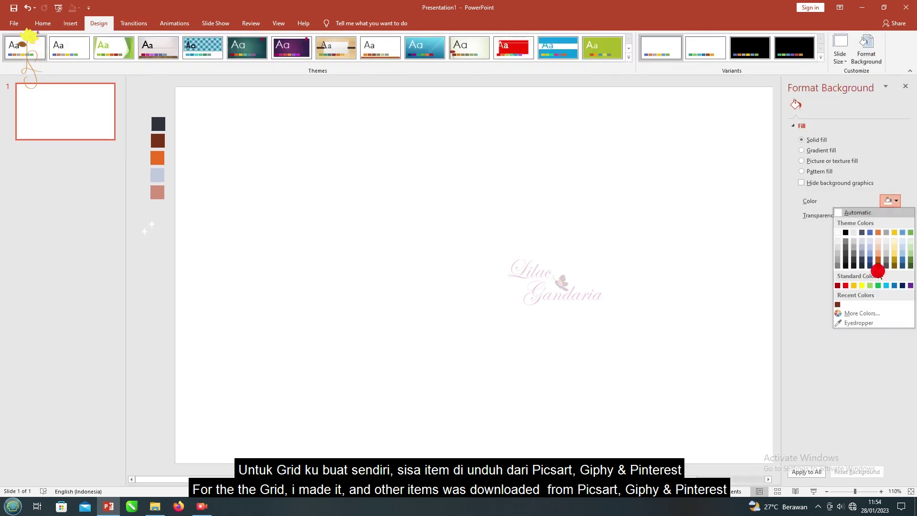
pyautogui.click(841, 324)
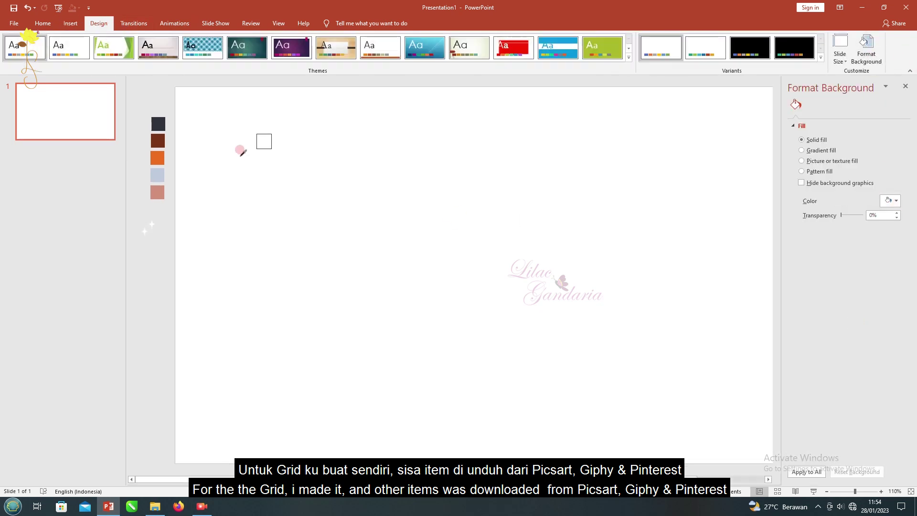
pyautogui.click(159, 138)
pyautogui.click(905, 87)
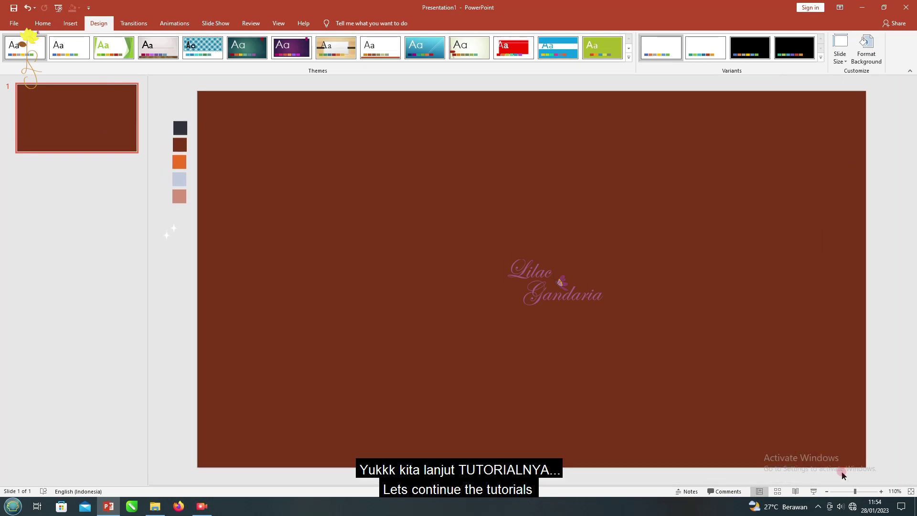
# Step: Insert the dark grid picture and resize it to about 15.45 × 27.44 cm inside the slide
pyautogui.click(826, 491)
pyautogui.click(826, 492)
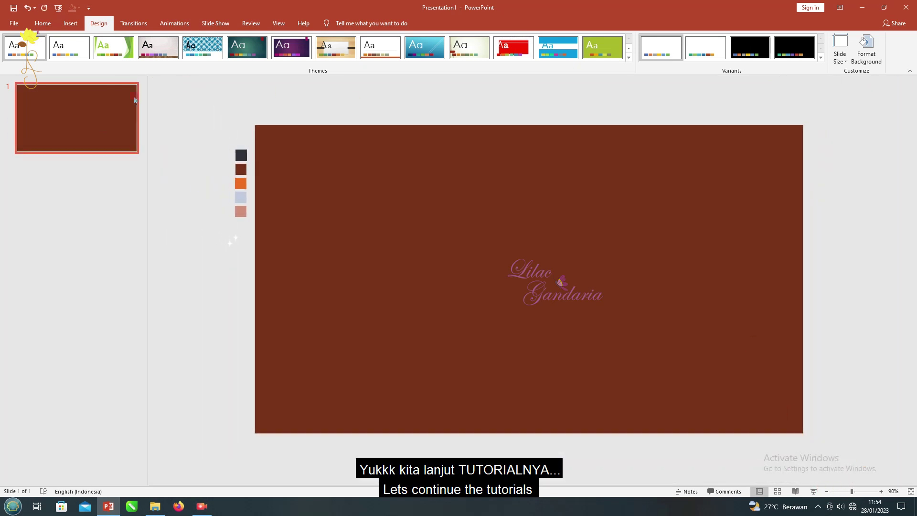
pyautogui.click(67, 27)
pyautogui.click(64, 48)
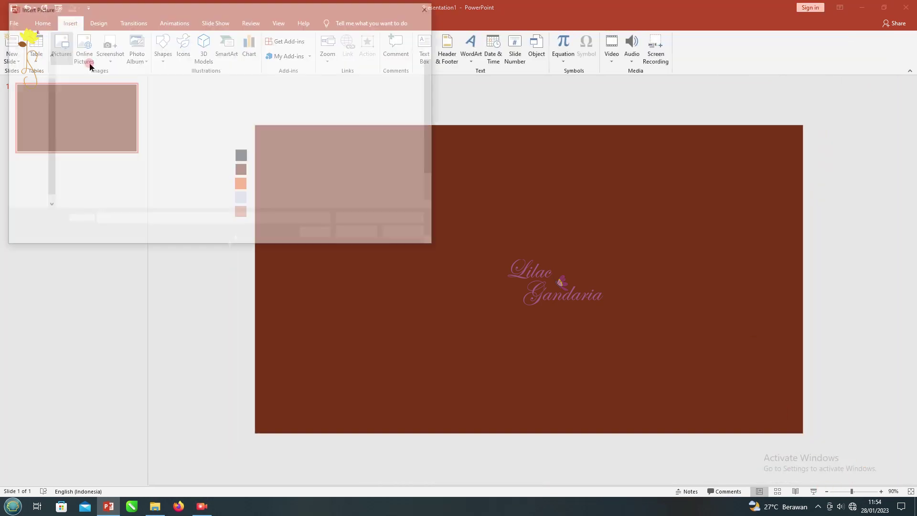
pyautogui.scroll(-1, 280, 166)
pyautogui.doubleClick(286, 167)
pyautogui.moveTo(618, 229); pyautogui.dragTo(765, 147)
pyautogui.moveTo(692, 311); pyautogui.dragTo(647, 323)
pyautogui.moveTo(395, 342); pyautogui.dragTo(274, 411)
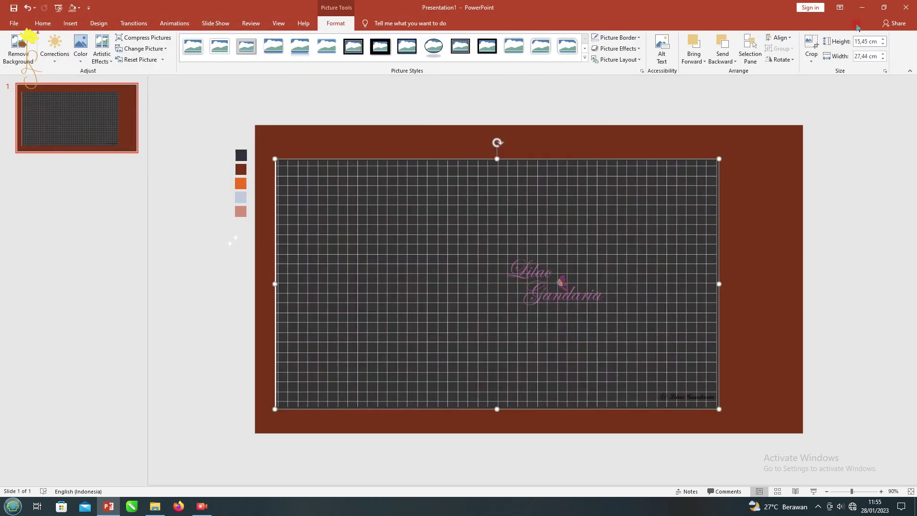
# Step: Crop all four edges of the grid picture, cutting off the watermark along its bottom edge
pyautogui.click(811, 44)
pyautogui.moveTo(717, 285); pyautogui.dragTo(715, 285)
pyautogui.moveTo(495, 408); pyautogui.dragTo(497, 392)
pyautogui.moveTo(276, 284); pyautogui.dragTo(280, 284)
pyautogui.moveTo(490, 160); pyautogui.dragTo(492, 165)
pyautogui.click(806, 45)
# Step: Enlarge the grid to about 17.54 × 32.19 cm centred on the slide and apply the double black frame picture style
pyautogui.moveTo(716, 164); pyautogui.dragTo(773, 133)
pyautogui.moveTo(281, 394); pyautogui.dragTo(313, 401)
pyautogui.moveTo(566, 333); pyautogui.dragTo(585, 336)
pyautogui.moveTo(282, 265); pyautogui.dragTo(271, 274)
pyautogui.click(290, 271)
pyautogui.moveTo(535, 410); pyautogui.dragTo(530, 419)
pyautogui.moveTo(524, 266); pyautogui.dragTo(505, 249)
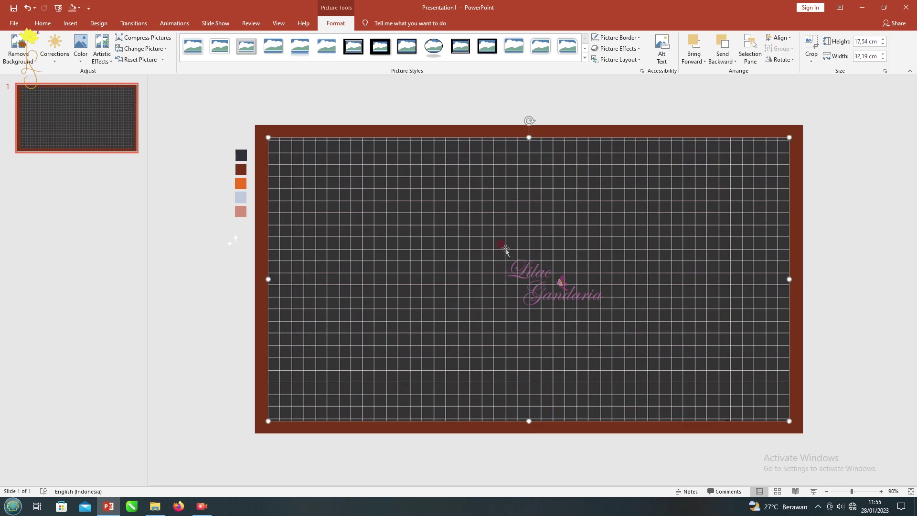
pyautogui.click(460, 46)
pyautogui.click(541, 105)
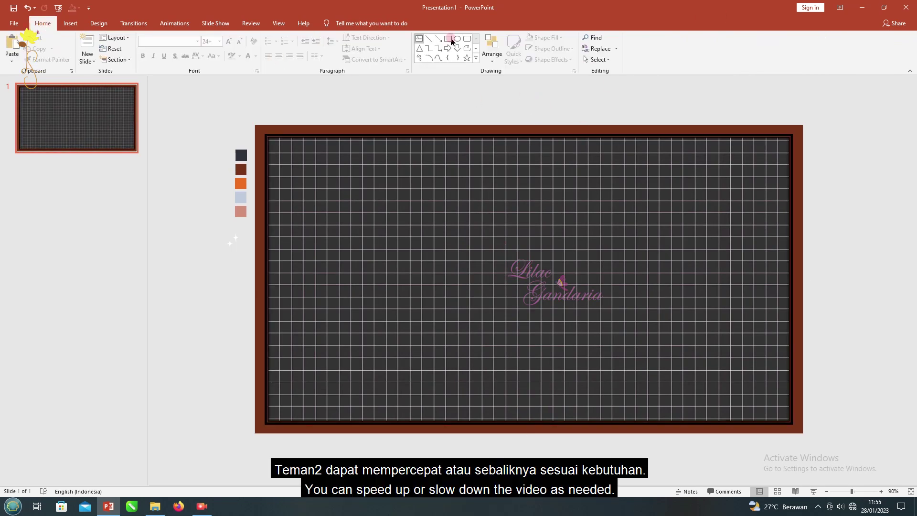
# Step: Draw a closed curved shape about 5.9 × 10.5 cm over the slide's upper-left corner and straighten its corner point
pyautogui.click(438, 57)
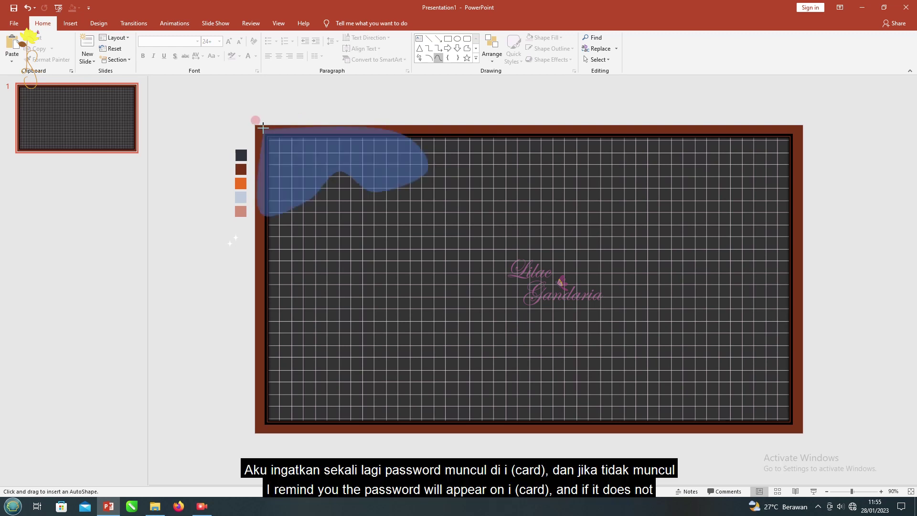
pyautogui.click(262, 128)
pyautogui.rightClick(318, 153)
pyautogui.click(345, 220)
pyautogui.rightClick(262, 129)
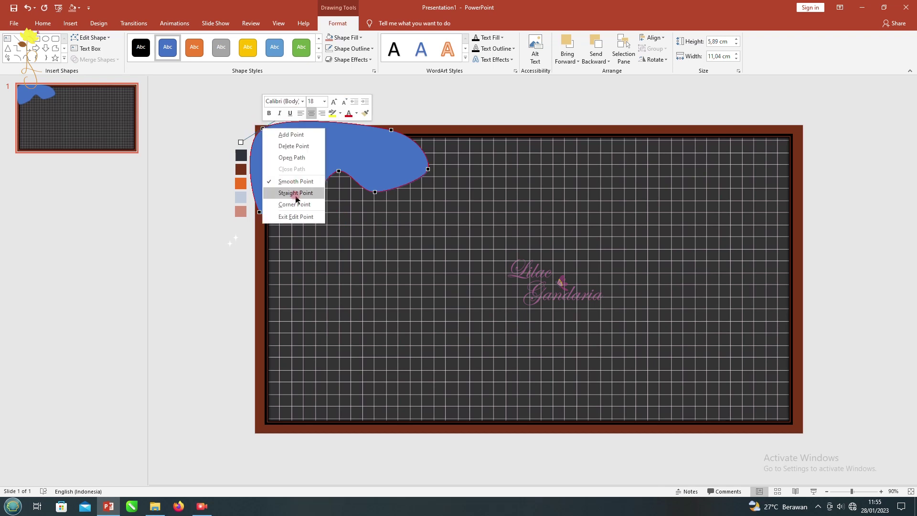
pyautogui.click(296, 193)
pyautogui.moveTo(247, 155); pyautogui.dragTo(273, 145)
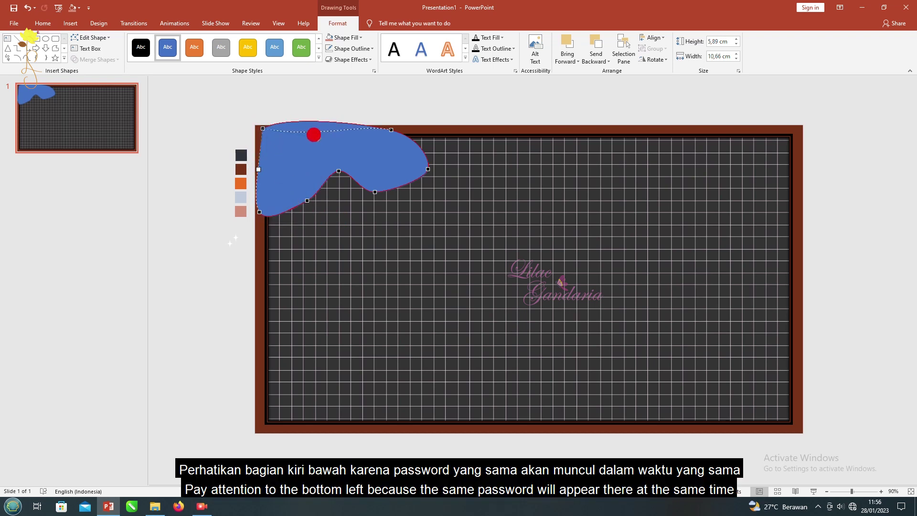
pyautogui.click(258, 211)
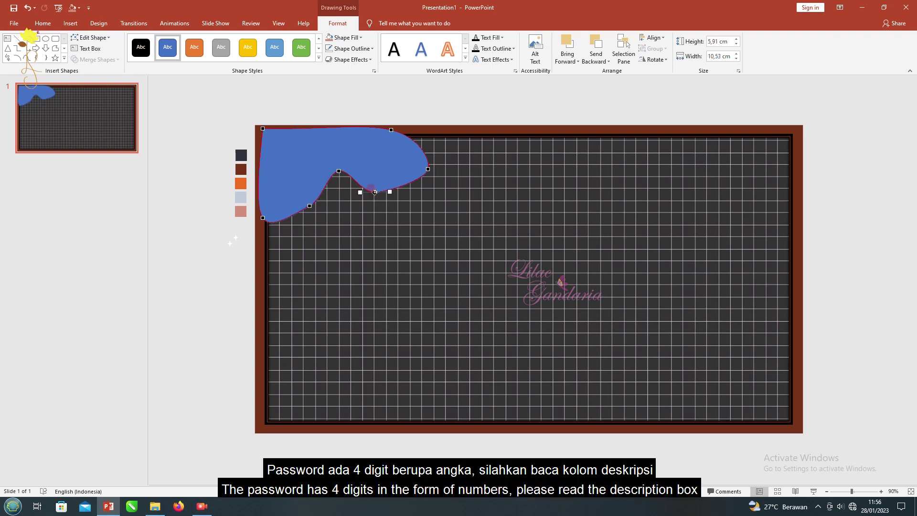
# Step: Fill the curved corner shape with dark brown and remove its outline
pyautogui.click(345, 98)
pyautogui.click(339, 27)
pyautogui.click(345, 37)
pyautogui.click(331, 130)
pyautogui.click(352, 48)
pyautogui.click(353, 152)
pyautogui.click(365, 103)
# Step: Delete the point on the left part of the brown shape's lower edge and bend the curve there
pyautogui.click(354, 148)
pyautogui.rightClick(363, 149)
pyautogui.click(382, 218)
pyautogui.rightClick(309, 206)
pyautogui.click(328, 224)
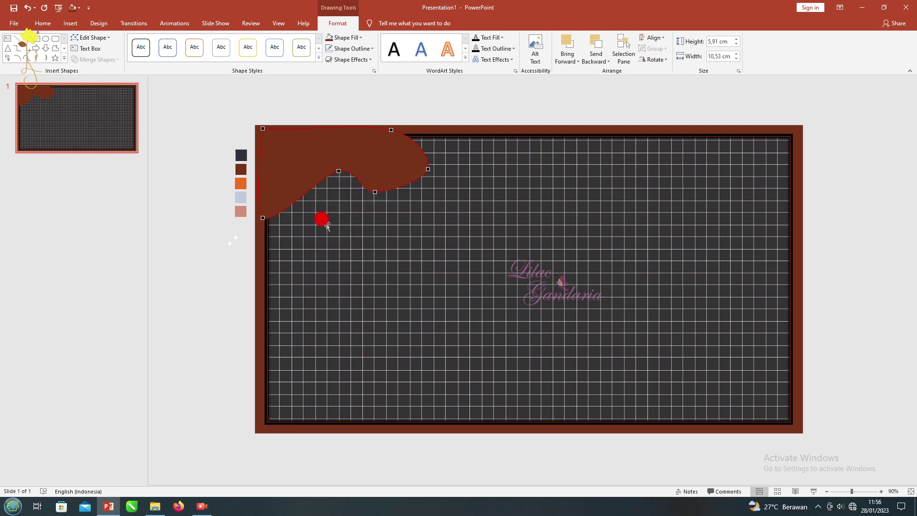
pyautogui.moveTo(316, 205); pyautogui.dragTo(317, 204)
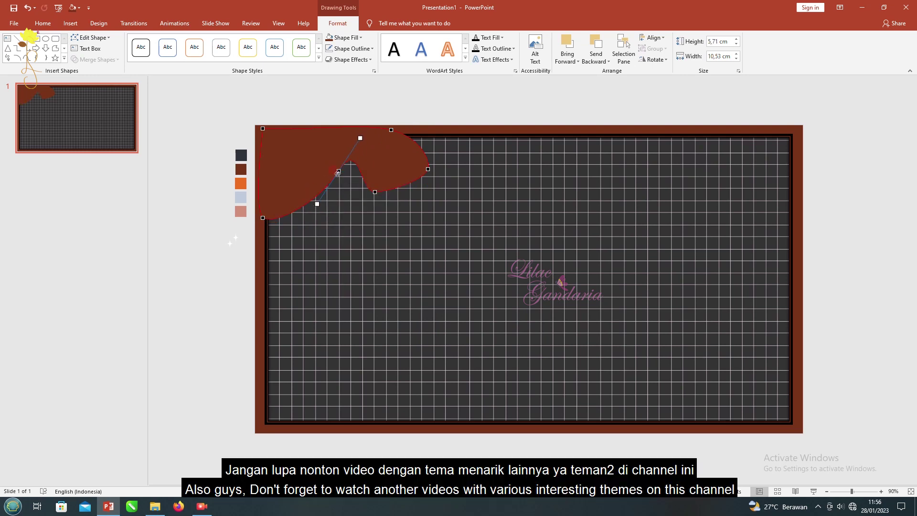
# Step: Delete the right lobe's lowest point and bend the two curves so they meet in a sharp notch
pyautogui.rightClick(334, 168)
pyautogui.click(352, 216)
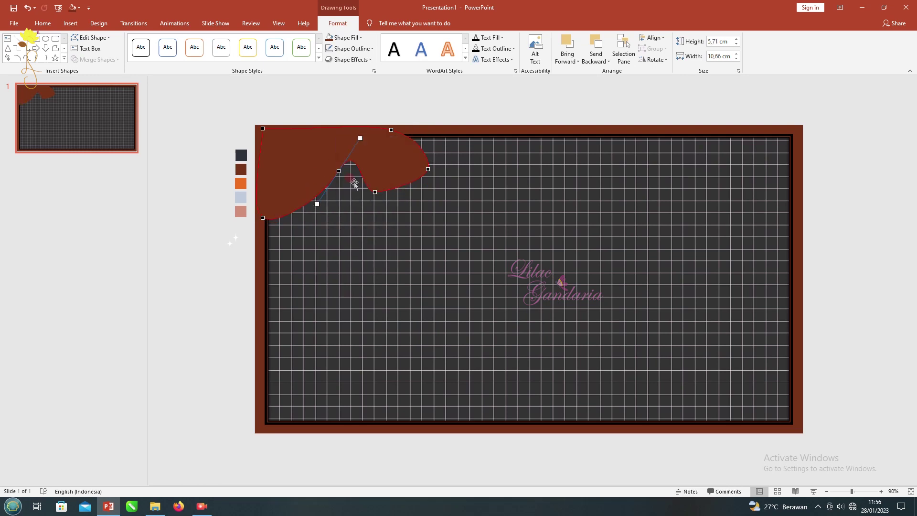
pyautogui.rightClick(375, 193)
pyautogui.click(396, 209)
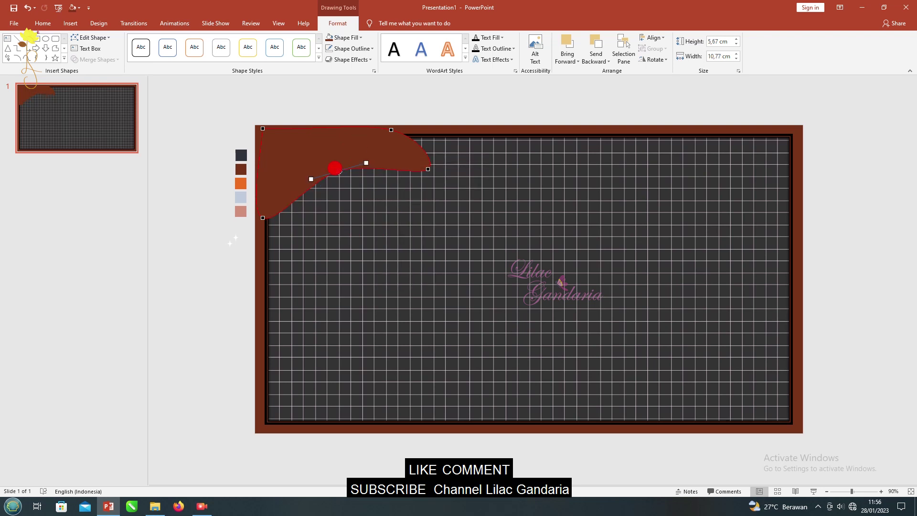
pyautogui.moveTo(414, 202); pyautogui.dragTo(411, 205)
pyautogui.moveTo(310, 180); pyautogui.dragTo(329, 204)
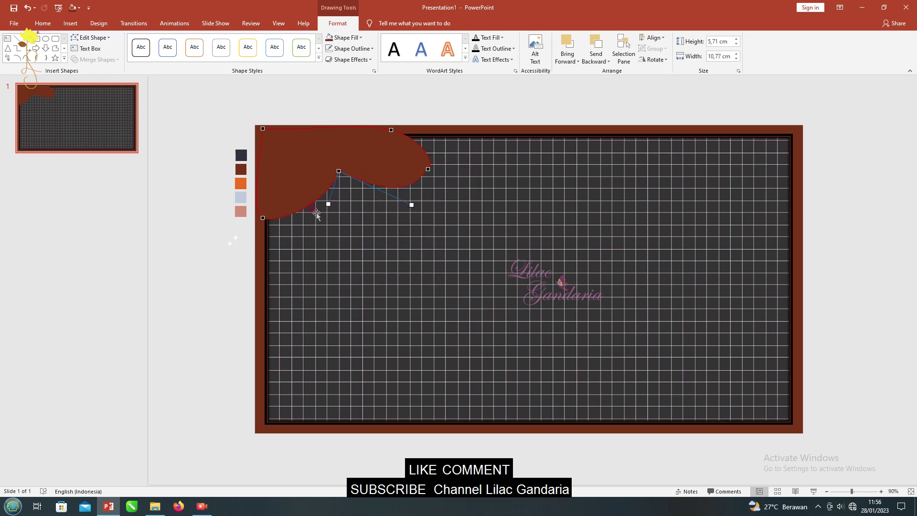
# Step: Turn the brown shape's top-edge and lower-left points into corner points and straighten the adjoining edges
pyautogui.rightClick(390, 130)
pyautogui.click(434, 207)
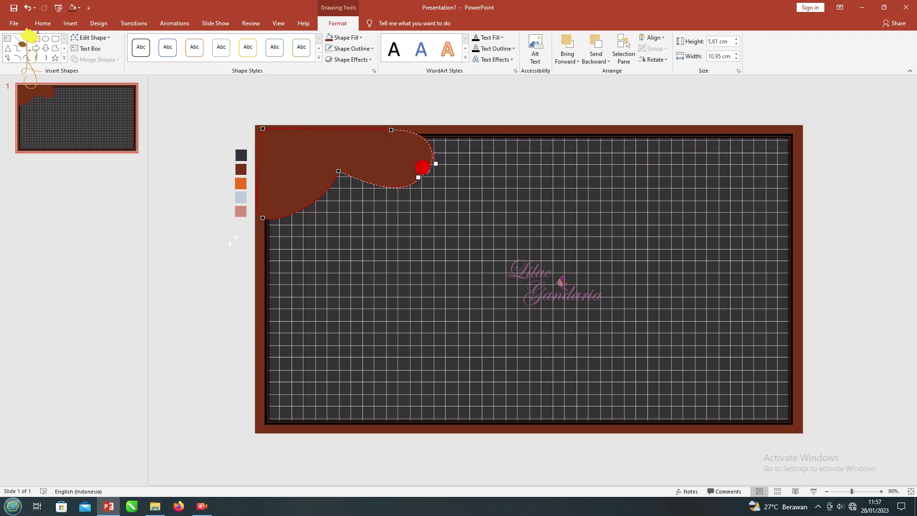
pyautogui.rightClick(263, 218)
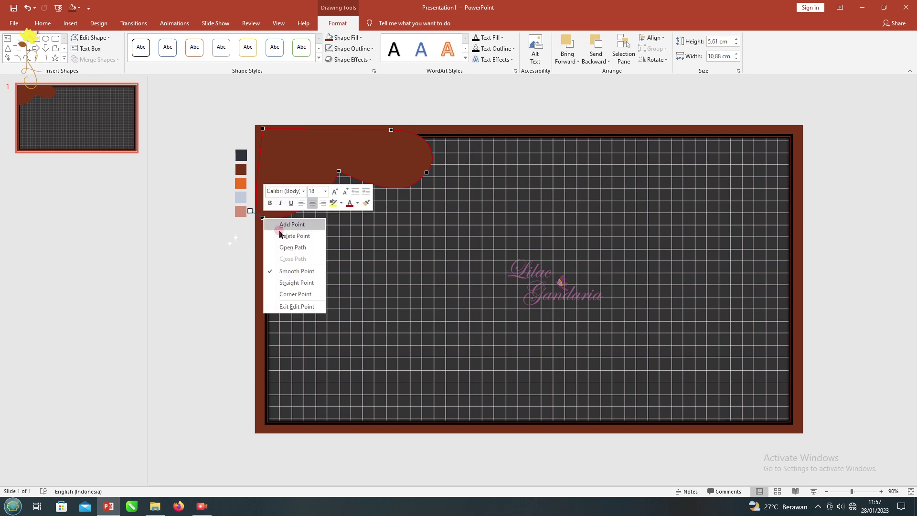
pyautogui.click(287, 293)
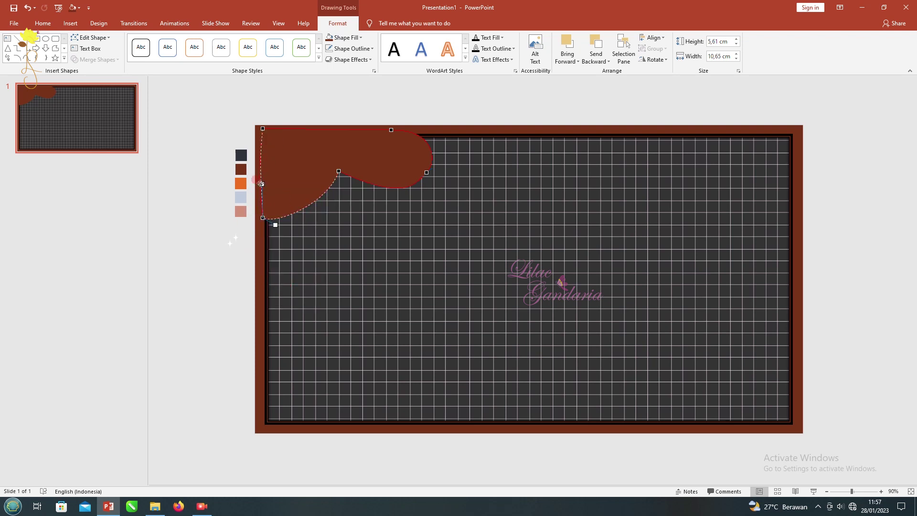
pyautogui.click(359, 98)
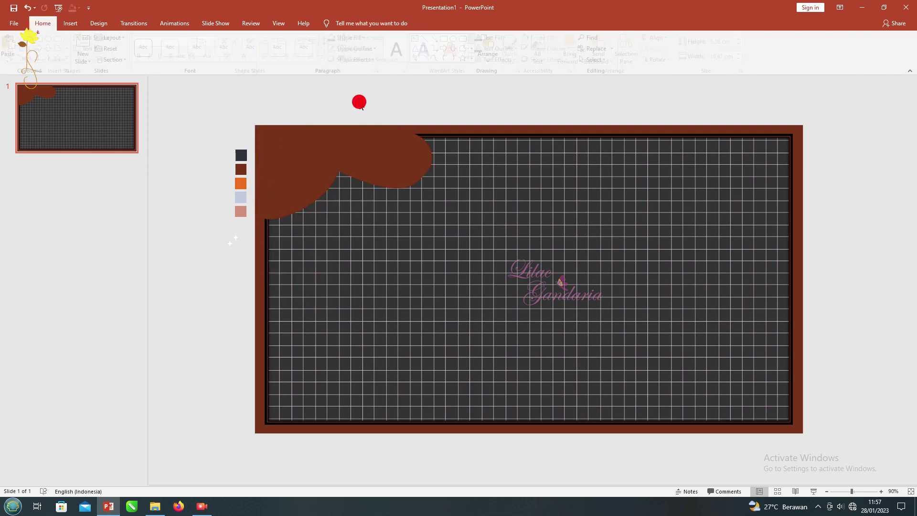
# Step: Delete the brown shape's right-end point and round the right lobe using the top-edge and notch point handles
pyautogui.rightClick(387, 154)
pyautogui.click(414, 211)
pyautogui.rightClick(427, 173)
pyautogui.click(433, 189)
pyautogui.click(391, 131)
pyautogui.moveTo(404, 137); pyautogui.dragTo(485, 179)
pyautogui.click(339, 171)
pyautogui.moveTo(363, 158); pyautogui.dragTo(380, 194)
pyautogui.click(391, 129)
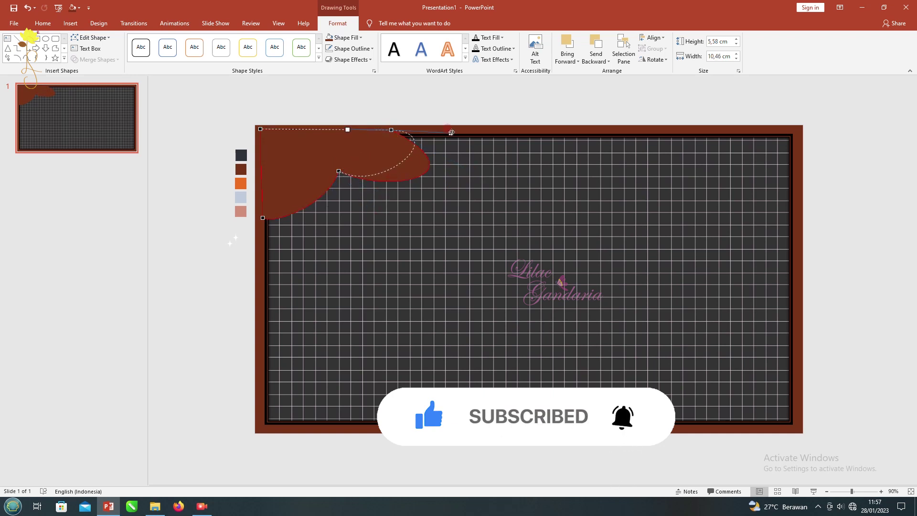
pyautogui.moveTo(451, 132); pyautogui.dragTo(454, 140)
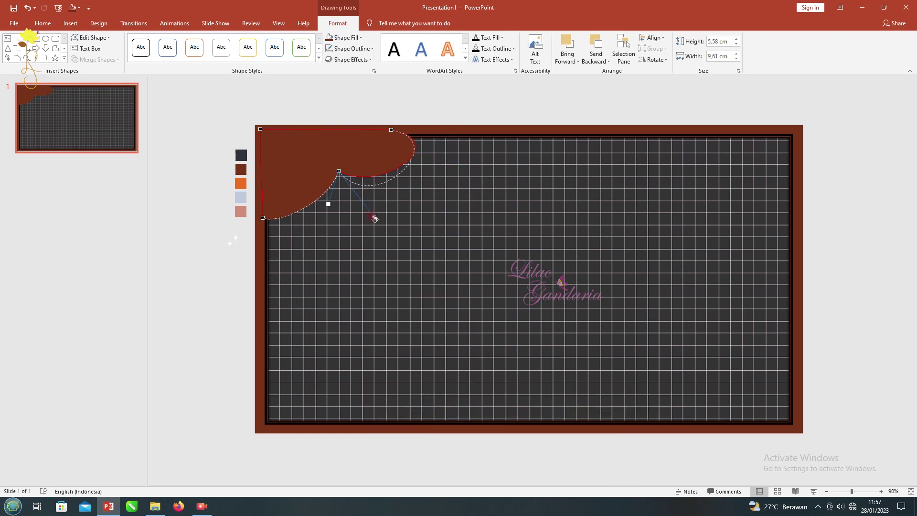
pyautogui.moveTo(375, 218); pyautogui.dragTo(375, 218)
# Step: Widen the brown shape slightly and extend its right lobe along the slide's top edge
pyautogui.click(241, 138)
pyautogui.click(310, 147)
pyautogui.moveTo(415, 173); pyautogui.dragTo(416, 171)
pyautogui.rightClick(379, 140)
pyautogui.click(404, 211)
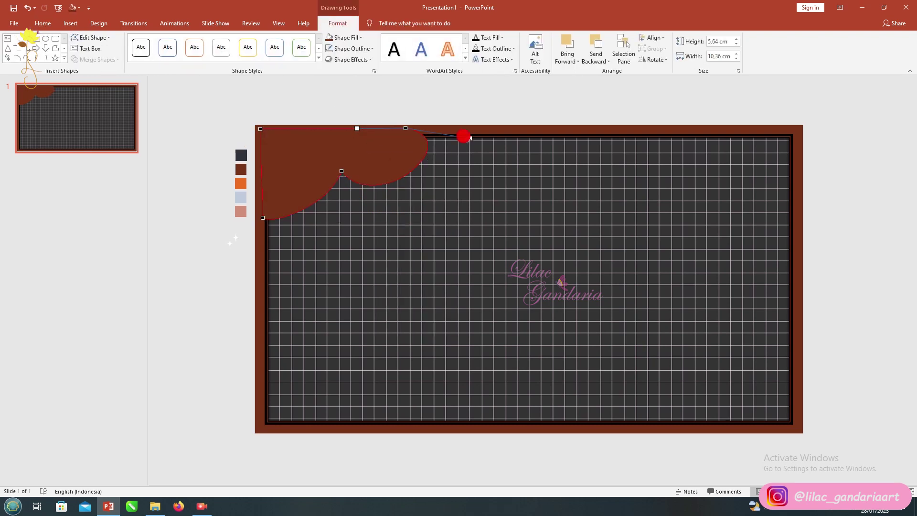
pyautogui.click(345, 118)
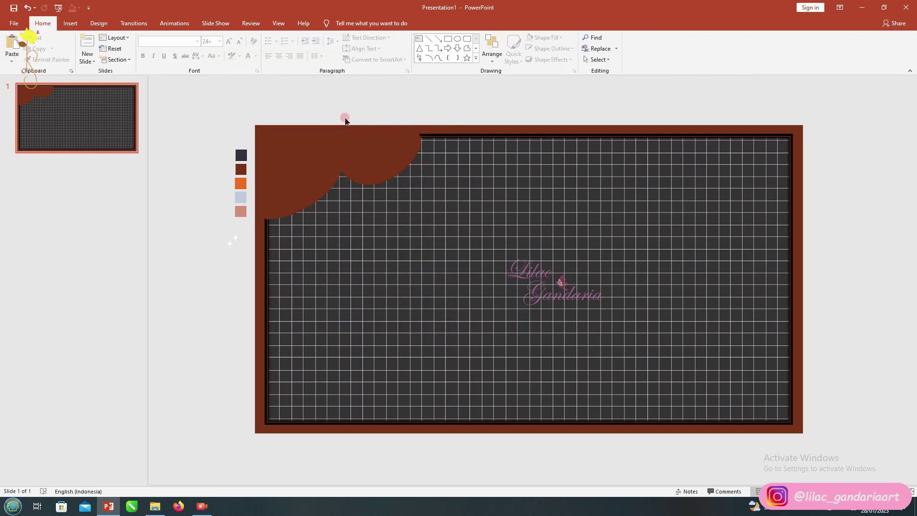
# Step: Move the notch point between the two lobes slightly lower and readjust the right lobe's curve
pyautogui.rightClick(340, 161)
pyautogui.click(359, 225)
pyautogui.moveTo(341, 172); pyautogui.dragTo(345, 180)
pyautogui.moveTo(334, 218); pyautogui.dragTo(321, 210)
pyautogui.hotkey('ctrl', 'z')
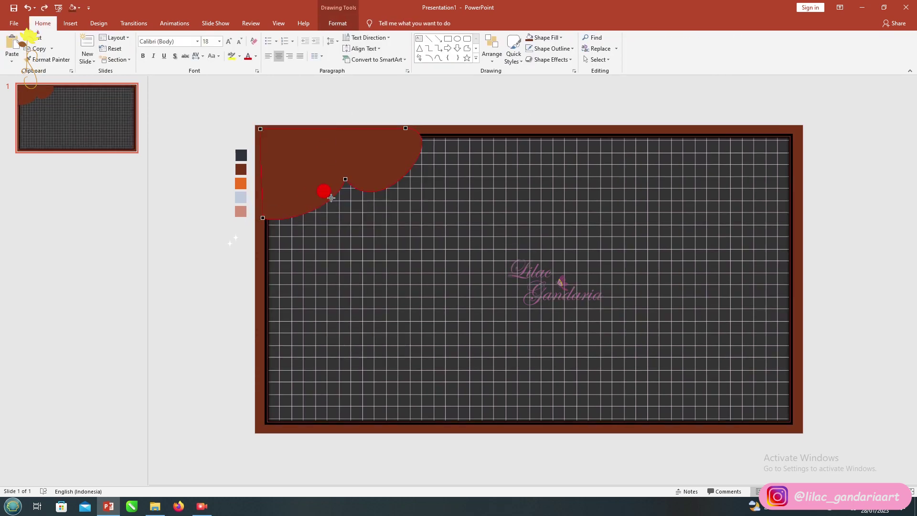
pyautogui.moveTo(399, 185); pyautogui.dragTo(396, 198)
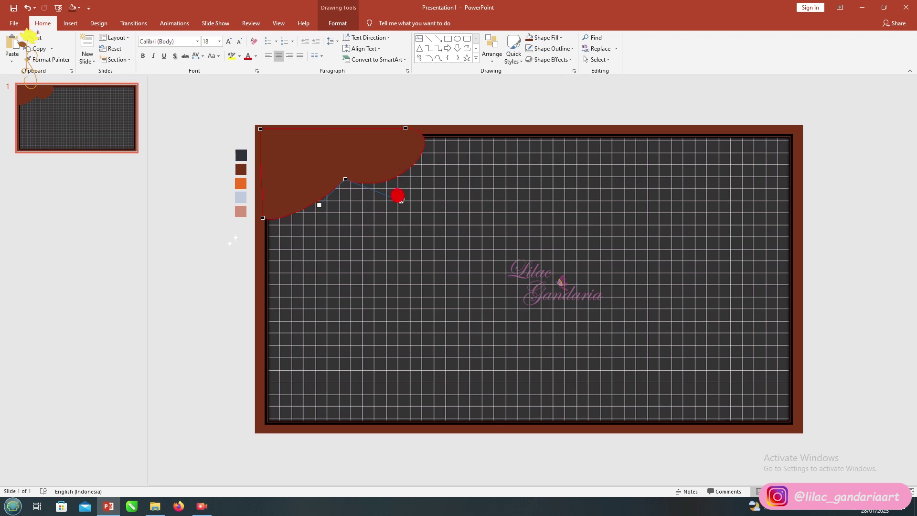
pyautogui.click(366, 107)
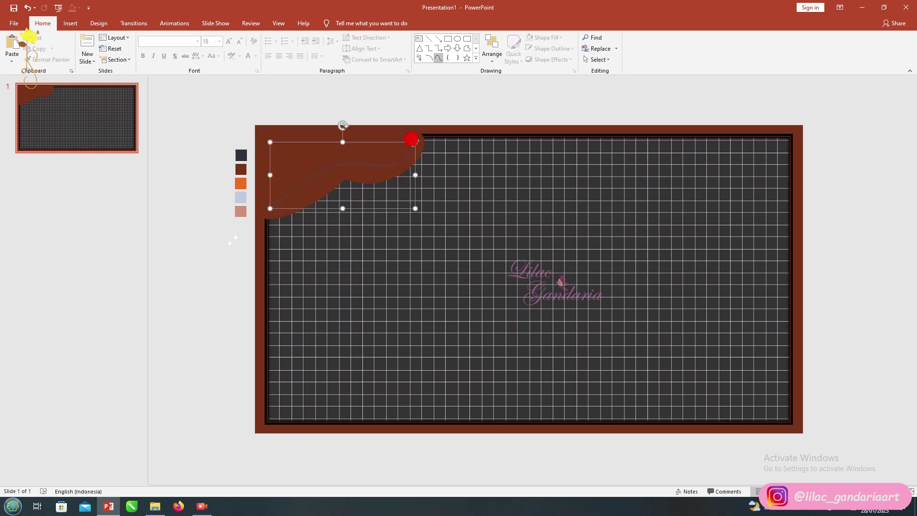
# Step: Draw a wavy line about 4.1 × 9 cm across the brown corner shape and colour it black
pyautogui.doubleClick(415, 143)
pyautogui.click(342, 49)
pyautogui.click(337, 71)
# Step: Duplicate the black wavy line as a parallel copy and thicken both lines
pyautogui.hotkey('ctrl', 'c')
pyautogui.hotkey('ctrl', 'v')
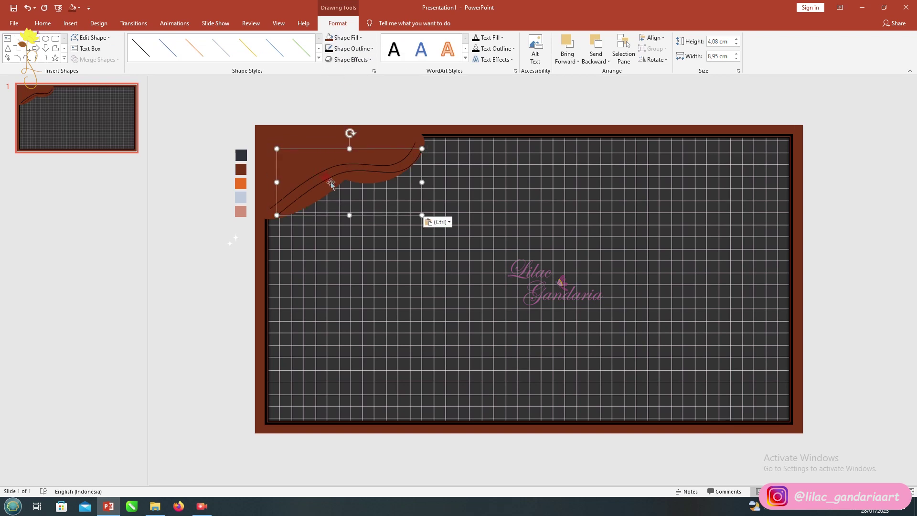
pyautogui.moveTo(351, 173); pyautogui.dragTo(358, 164)
pyautogui.click(352, 48)
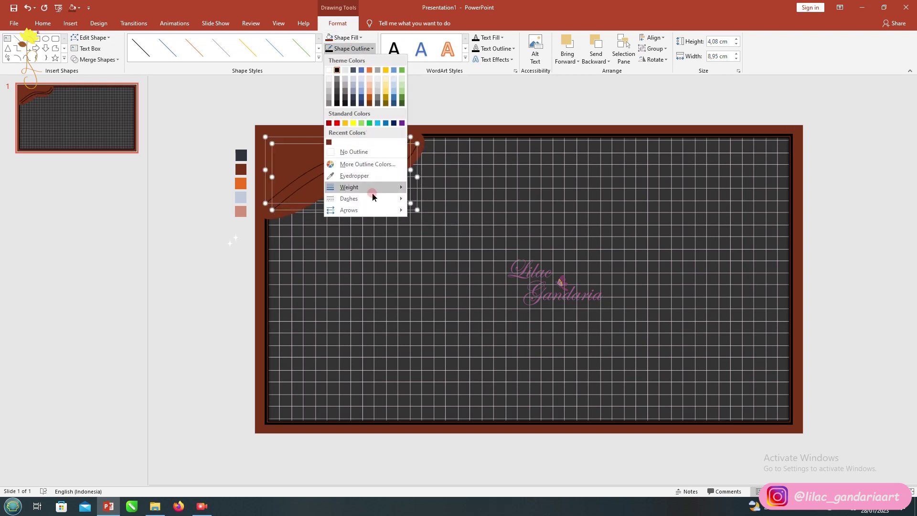
pyautogui.moveTo(365, 187)
pyautogui.click(443, 230)
# Step: Place the two white sparkles, enlarged, on the brown shape above the wavy lines
pyautogui.keyDown('ctrl'); pyautogui.click(302, 133); pyautogui.keyUp('ctrl')
pyautogui.moveTo(304, 135)
pyautogui.mouseDown()
pyautogui.moveTo(325, 100)
pyautogui.moveTo(233, 243)
pyautogui.moveTo(303, 144)
pyautogui.mouseUp()
pyautogui.click(358, 98)
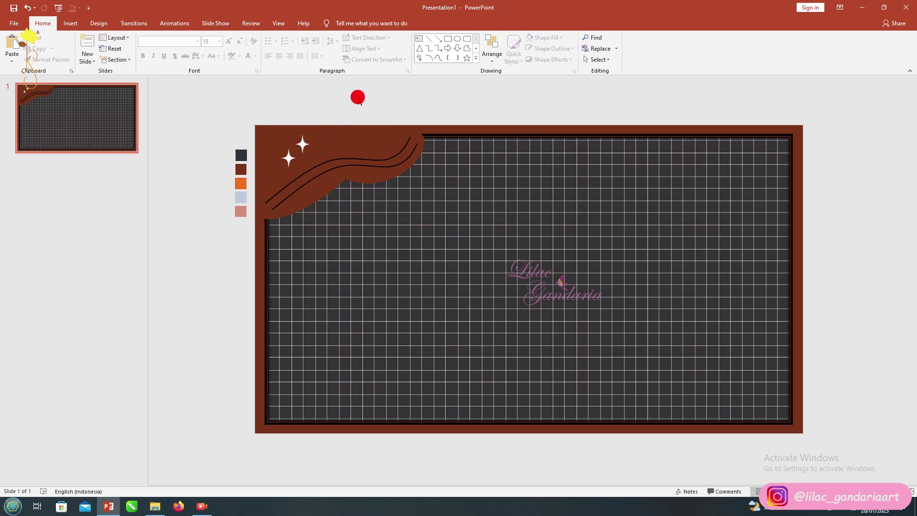
# Step: Insert the picture of the hat-wearing character surrounded by flames and fit it against the grid's right and bottom edges
pyautogui.click(70, 23)
pyautogui.click(64, 48)
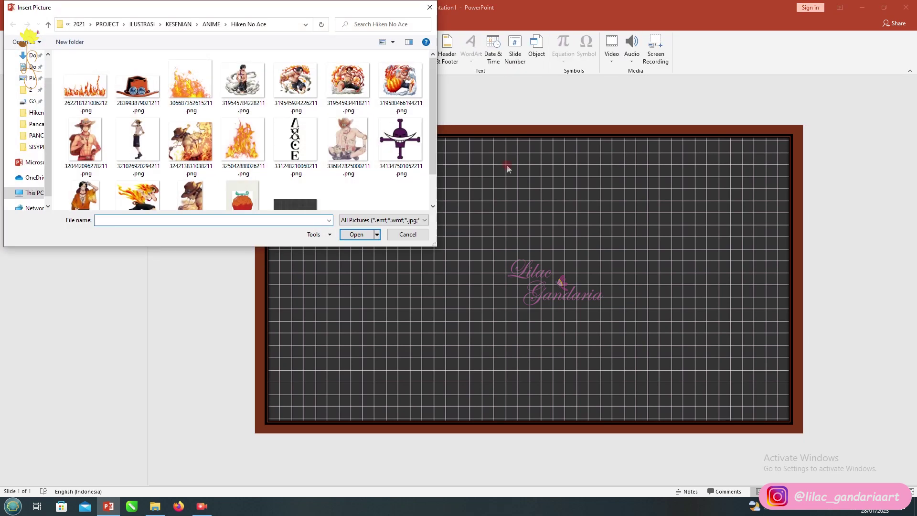
pyautogui.doubleClick(191, 145)
pyautogui.moveTo(704, 124); pyautogui.dragTo(758, 204)
pyautogui.moveTo(798, 424); pyautogui.dragTo(790, 416)
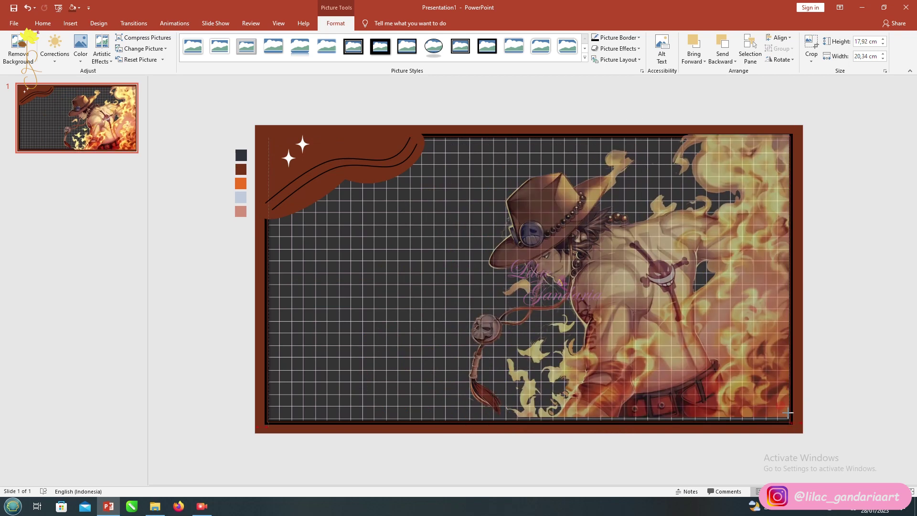
pyautogui.moveTo(758, 334); pyautogui.dragTo(758, 339)
pyautogui.click(847, 240)
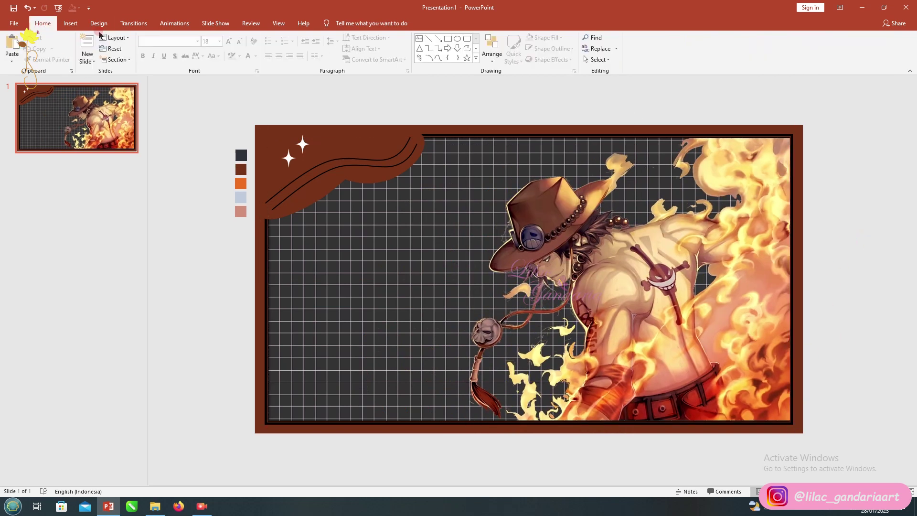
# Step: Insert the picture showing a row of flames onto the slide
pyautogui.click(70, 23)
pyautogui.click(61, 46)
pyautogui.doubleClick(139, 143)
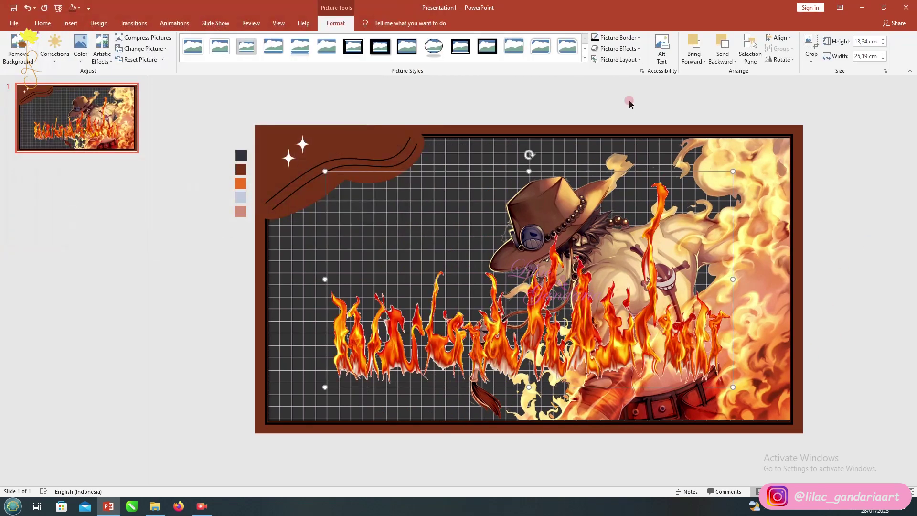
# Step: Flip the flame-row picture horizontally and crop away its left end and ragged bottom edge
pyautogui.click(780, 60)
pyautogui.click(789, 105)
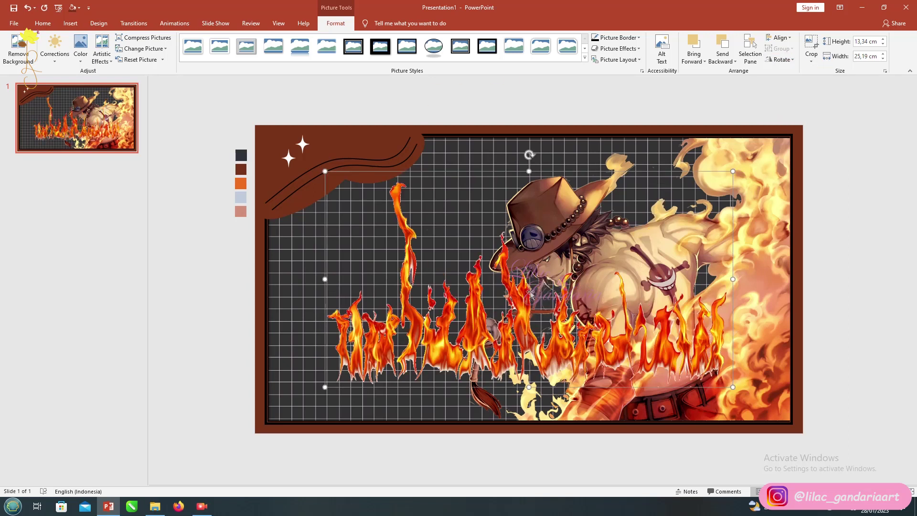
pyautogui.click(814, 39)
pyautogui.moveTo(325, 279); pyautogui.dragTo(360, 279)
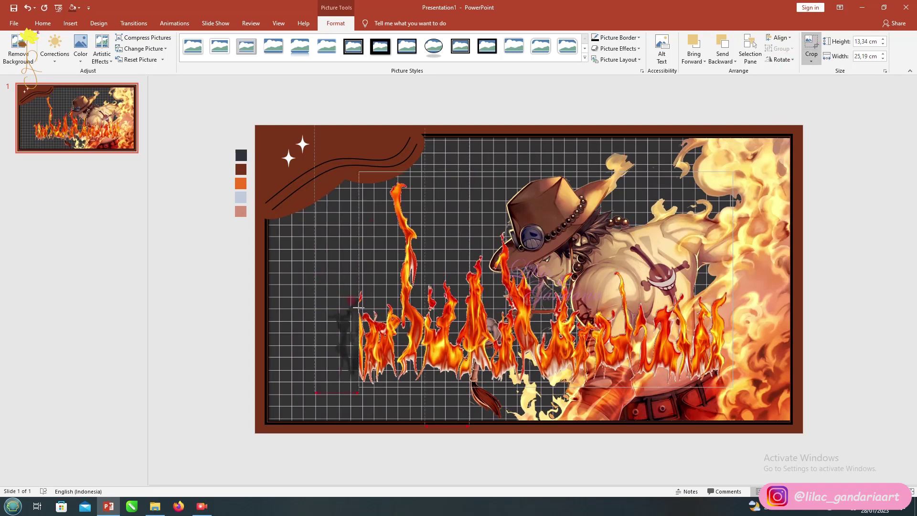
pyautogui.moveTo(728, 382); pyautogui.dragTo(730, 353)
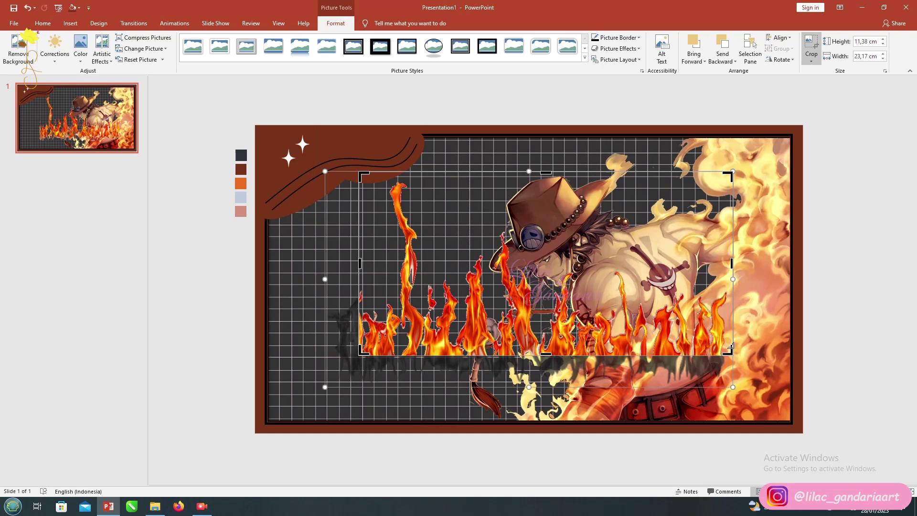
pyautogui.click(814, 47)
# Step: Shrink the flame row, set it in the grid's lower-left corner and stretch it to about 15.83 cm wide
pyautogui.moveTo(733, 171); pyautogui.dragTo(602, 236)
pyautogui.moveTo(480, 346); pyautogui.dragTo(387, 411)
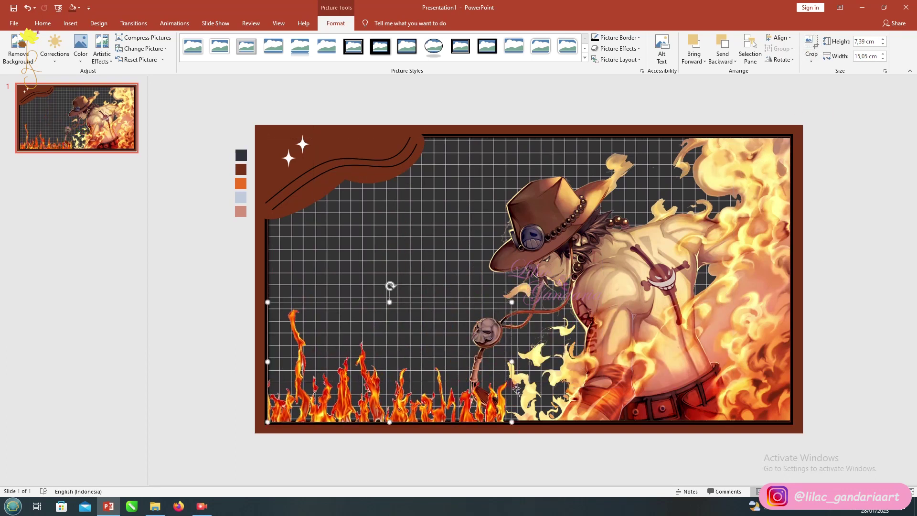
pyautogui.moveTo(512, 362); pyautogui.dragTo(524, 362)
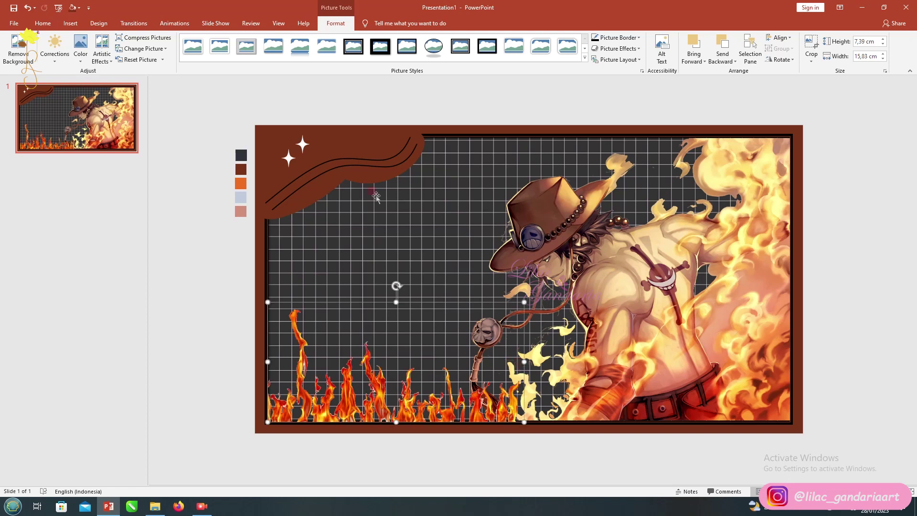
# Step: Correct the flame row to +40% brightness and -40% contrast, and apply the coolest color tone
pyautogui.click(79, 56)
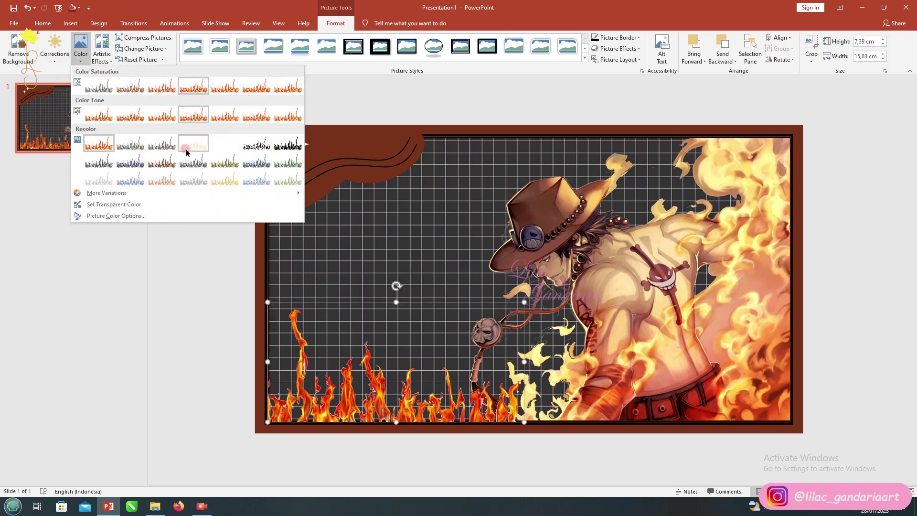
pyautogui.click(55, 52)
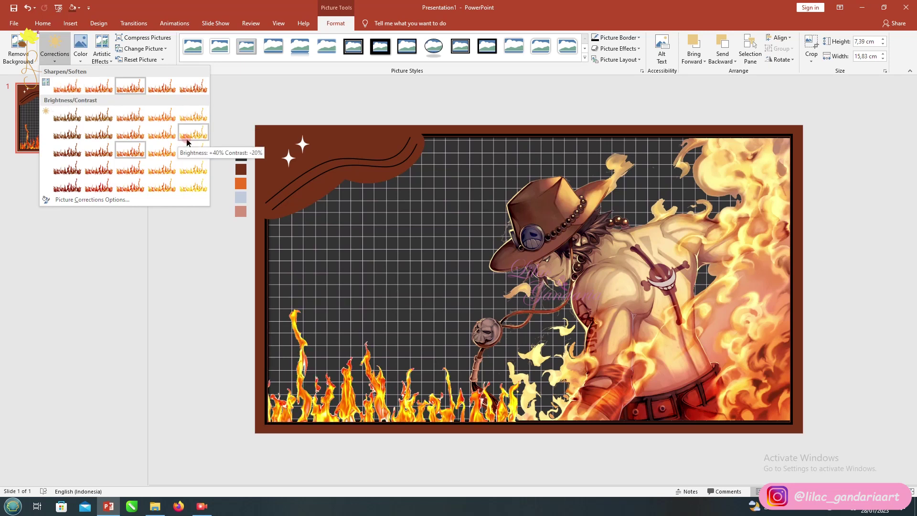
pyautogui.click(188, 118)
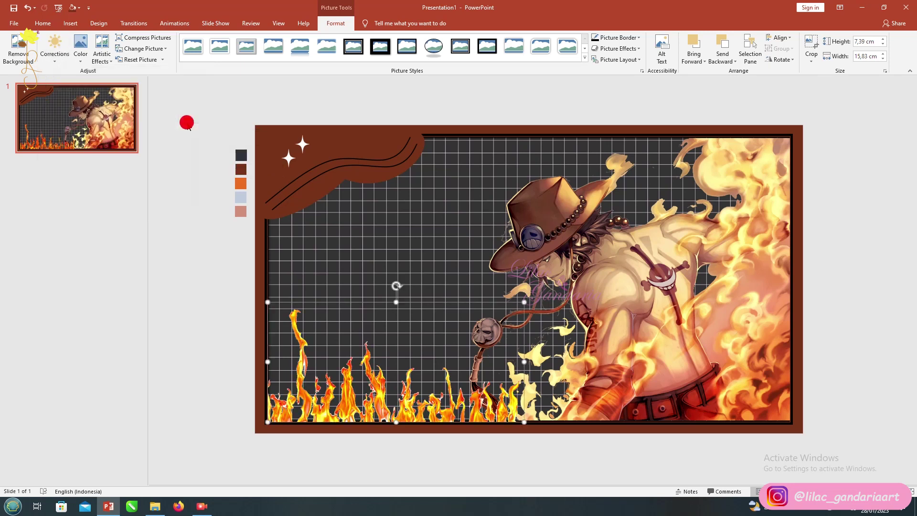
pyautogui.click(83, 50)
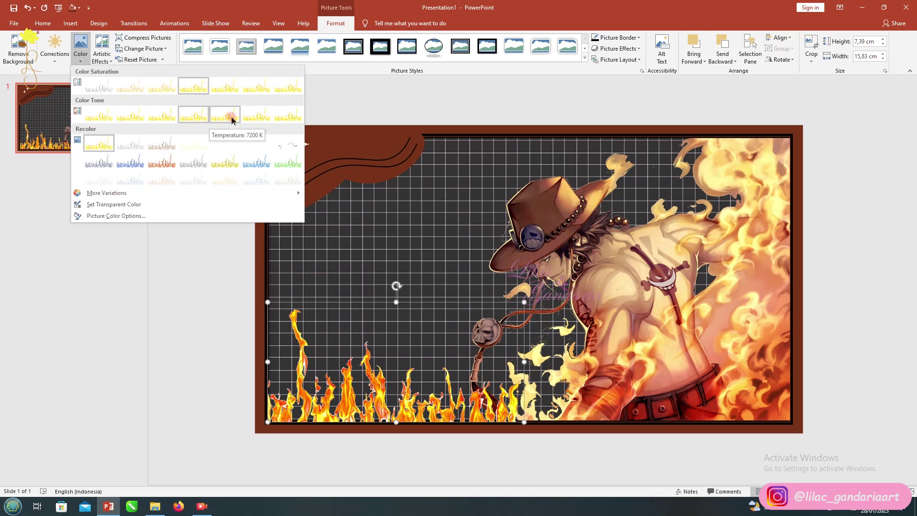
pyautogui.click(105, 121)
pyautogui.click(188, 285)
# Step: Cut and repaste the large character picture so that it lies in front of the flame row
pyautogui.click(641, 340)
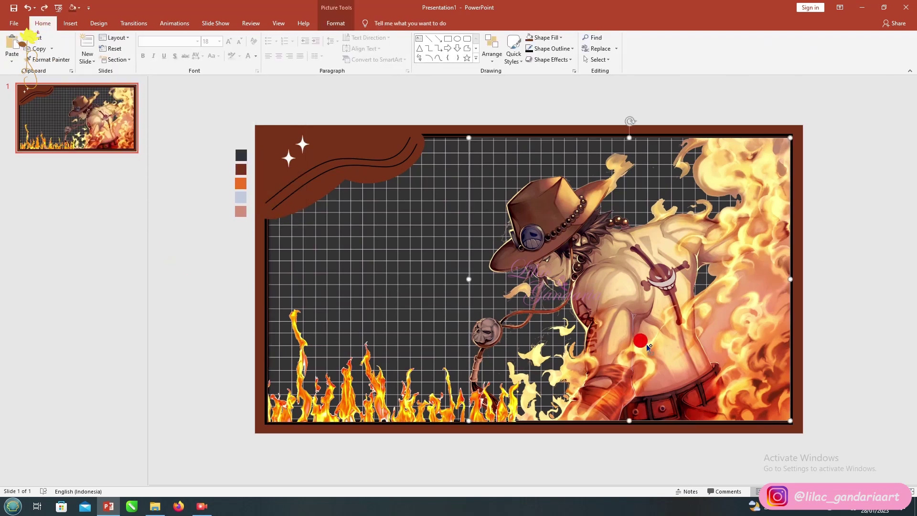
pyautogui.hotkey('ctrl', 'x')
pyautogui.hotkey('ctrl', 'v')
pyautogui.click(586, 459)
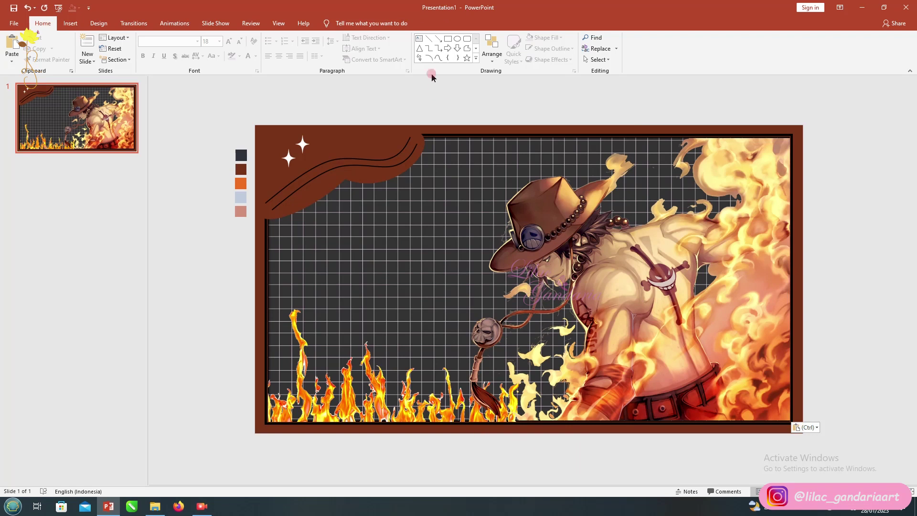
# Step: Draw a wide rectangle with two diagonally opposite snipped corners over the grid, between the brown corner shape and the flame row
pyautogui.click(477, 60)
pyautogui.click(457, 98)
pyautogui.click(459, 103)
pyautogui.moveTo(500, 123); pyautogui.dragTo(616, 144)
pyautogui.moveTo(567, 127); pyautogui.dragTo(375, 334)
pyautogui.hotkey('ctrl', 'z')
pyautogui.click(375, 241)
pyautogui.moveTo(370, 262); pyautogui.dragTo(368, 320)
pyautogui.moveTo(448, 271); pyautogui.dragTo(420, 262)
pyautogui.moveTo(389, 216); pyautogui.dragTo(392, 202)
pyautogui.moveTo(396, 238); pyautogui.dragTo(395, 245)
# Step: Cut and repaste the flame row, character picture and corner decoration so that they lie in front of the blue snipped rectangle
pyautogui.click(381, 401)
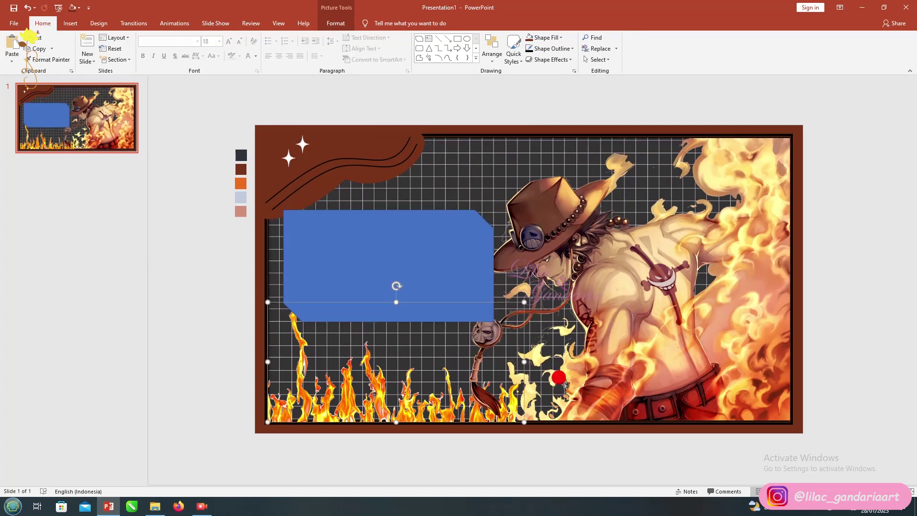
pyautogui.keyDown('ctrl'); pyautogui.click(630, 328); pyautogui.keyUp('ctrl')
pyautogui.moveTo(212, 77); pyautogui.dragTo(436, 272)
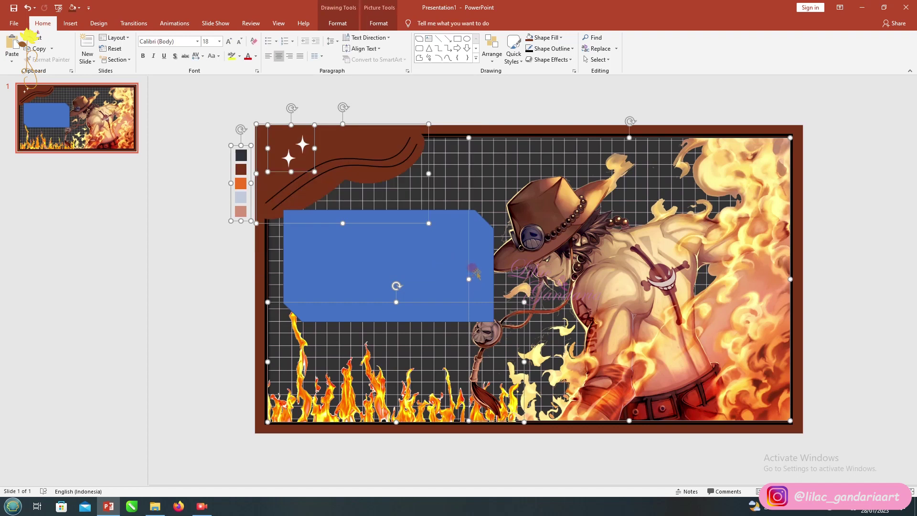
pyautogui.click(189, 245)
pyautogui.moveTo(241, 86); pyautogui.dragTo(469, 266)
pyautogui.hotkey('ctrl', 'x')
pyautogui.hotkey('ctrl', 'v')
# Step: Fill the snipped rectangle with white and give it a centered outer shadow
pyautogui.click(411, 259)
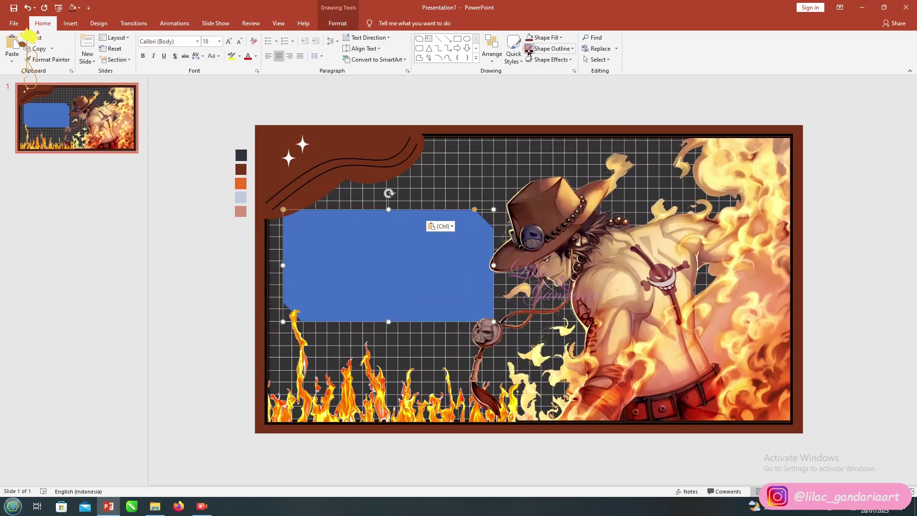
pyautogui.click(546, 38)
pyautogui.click(529, 59)
pyautogui.click(546, 38)
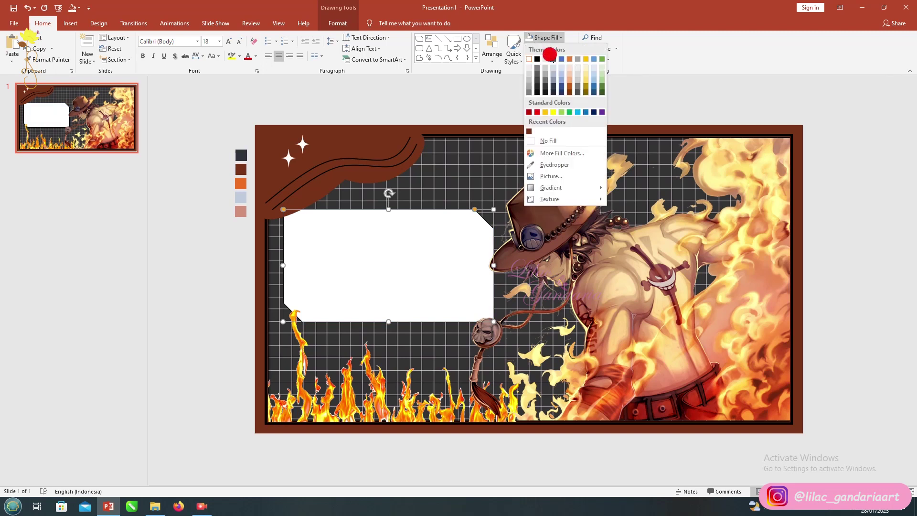
pyautogui.click(547, 39)
pyautogui.click(552, 59)
pyautogui.moveTo(561, 98)
pyautogui.click(630, 177)
# Step: Add a text box on the white panel reading "Portgas D. Ace" and center its text
pyautogui.click(393, 100)
pyautogui.click(429, 38)
pyautogui.moveTo(314, 232); pyautogui.dragTo(432, 302)
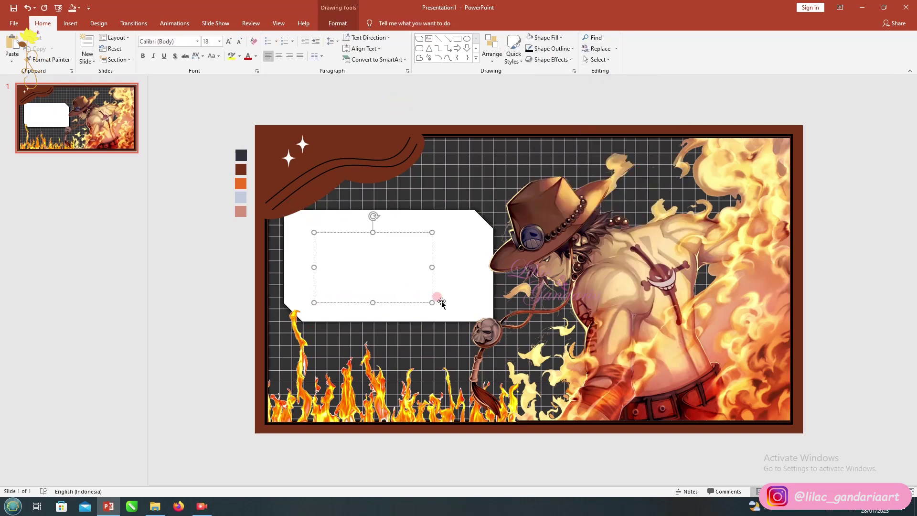
pyautogui.write('Po')
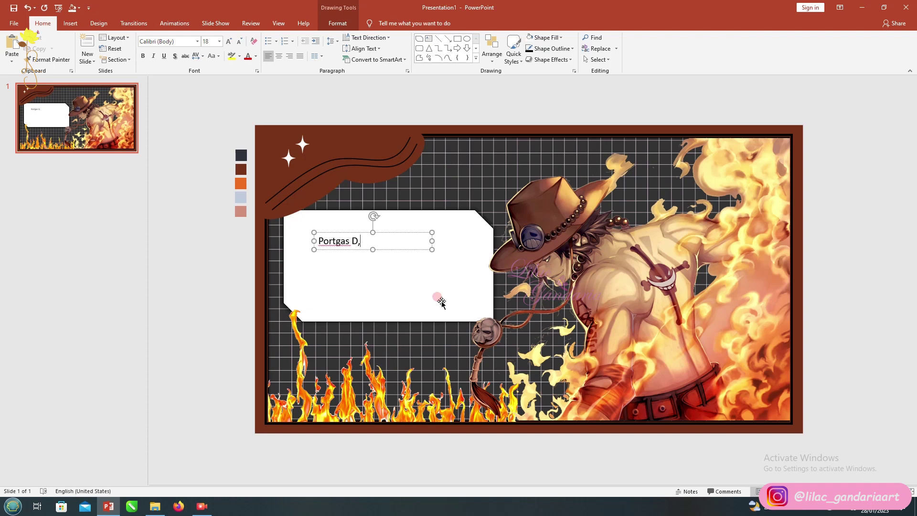
pyautogui.write('rtgas D. Ace')
pyautogui.hotkey('ctrl', 'a')
pyautogui.hotkey('ctrl', 'e')
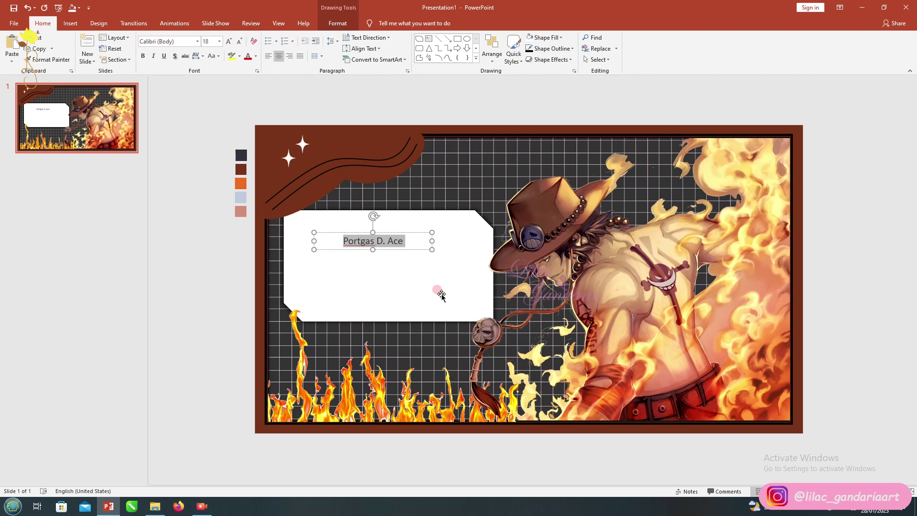
# Step: Set the "Portgas D. Ace" title in the Forte font at size 72
pyautogui.click(197, 41)
pyautogui.scroll(-15, 186, 358)
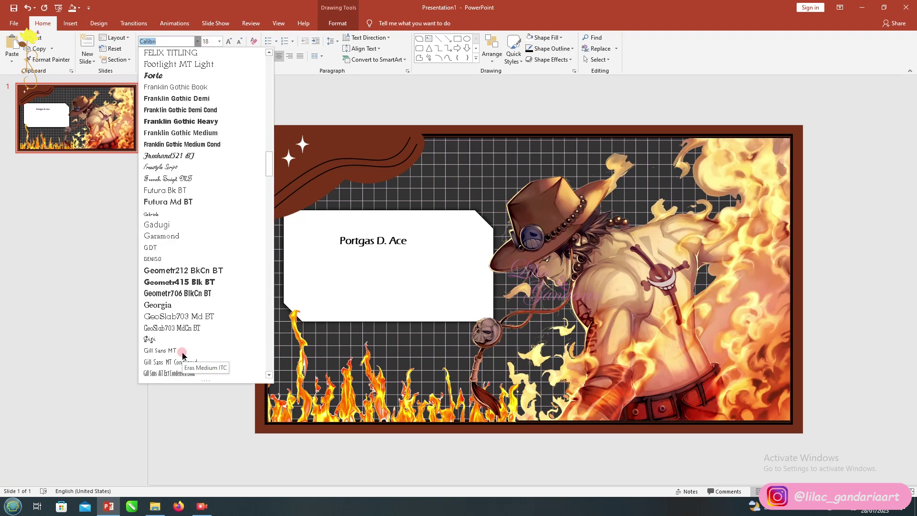
pyautogui.click(153, 75)
pyautogui.click(220, 42)
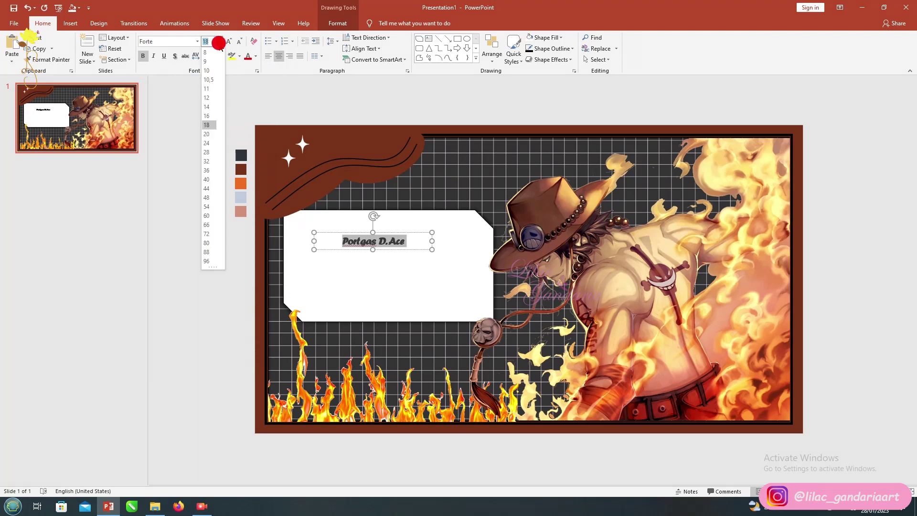
pyautogui.click(210, 234)
# Step: Fit the title's text box to the white panel so it wraps onto two lines, and add a text shadow
pyautogui.moveTo(432, 308); pyautogui.dragTo(494, 283)
pyautogui.moveTo(368, 232); pyautogui.dragTo(352, 213)
pyautogui.click(177, 56)
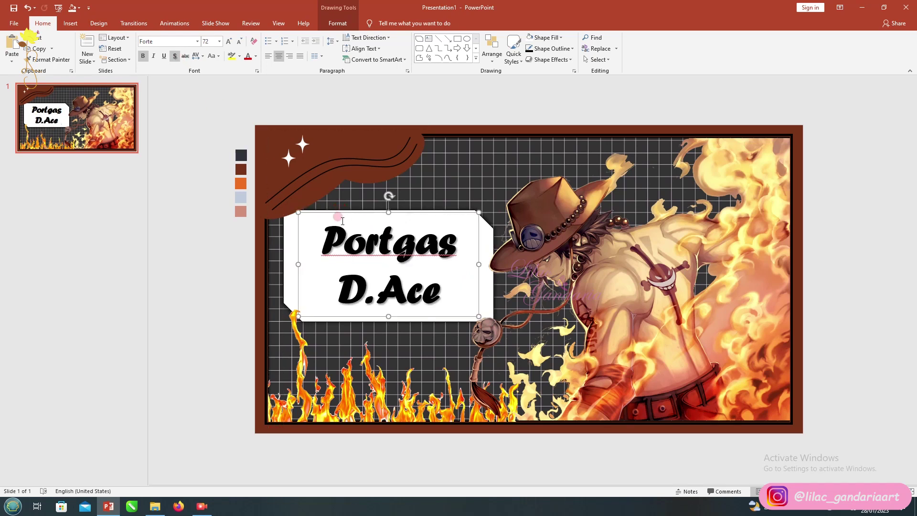
pyautogui.click(200, 200)
# Step: Insert the pictures of the standing figure, orange hat, vertical ASCE lettering, purple cross emblem and flame fruit together
pyautogui.click(70, 23)
pyautogui.click(59, 48)
pyautogui.click(138, 140)
pyautogui.keyDown('ctrl'); pyautogui.click(138, 82); pyautogui.keyUp('ctrl')
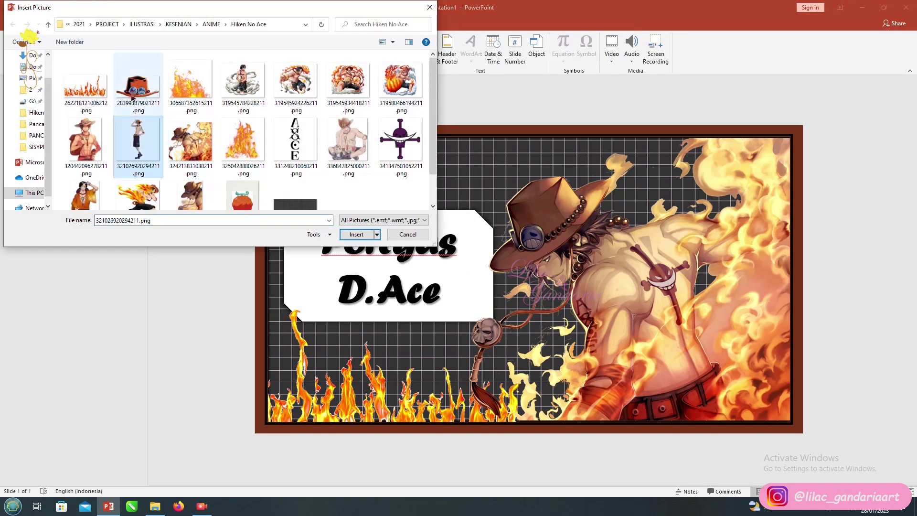
pyautogui.keyDown('ctrl'); pyautogui.click(242, 197); pyautogui.keyUp('ctrl')
pyautogui.scroll(-1, 242, 197)
pyautogui.keyDown('ctrl'); pyautogui.click(295, 102); pyautogui.keyUp('ctrl')
pyautogui.keyDown('ctrl'); pyautogui.click(412, 108); pyautogui.keyUp('ctrl')
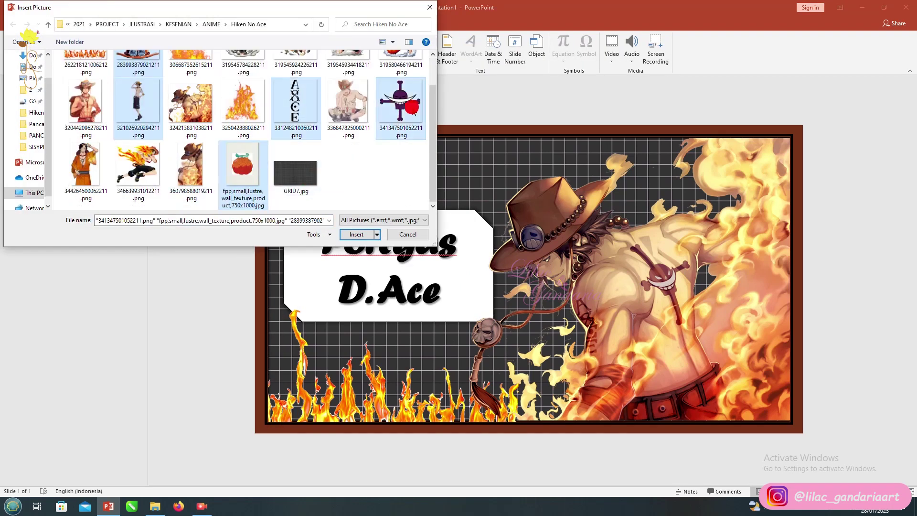
pyautogui.click(360, 237)
# Step: Remove the background of the flame fruit picture and keep the result
pyautogui.click(17, 48)
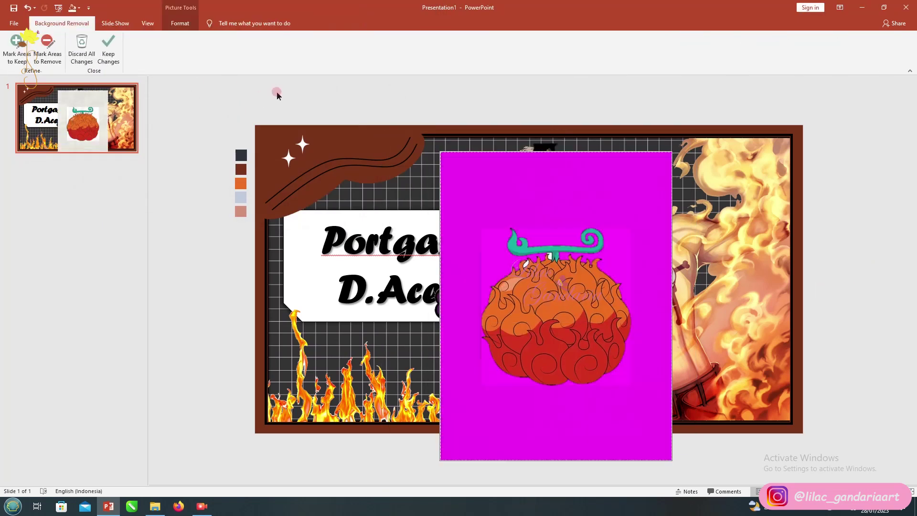
pyautogui.click(21, 47)
pyautogui.click(47, 48)
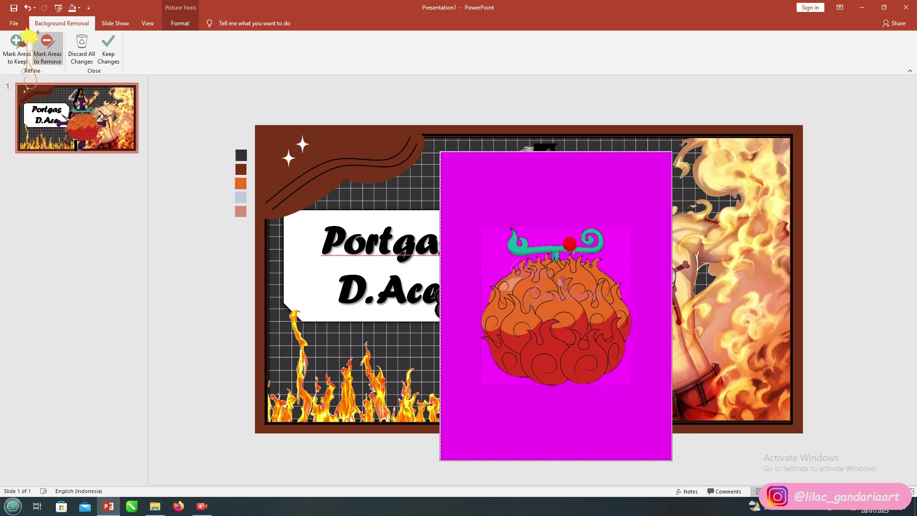
pyautogui.click(109, 52)
# Step: Crop the flame fruit picture to the fruit, shrink it and place it below the "D. Ace" line
pyautogui.click(810, 48)
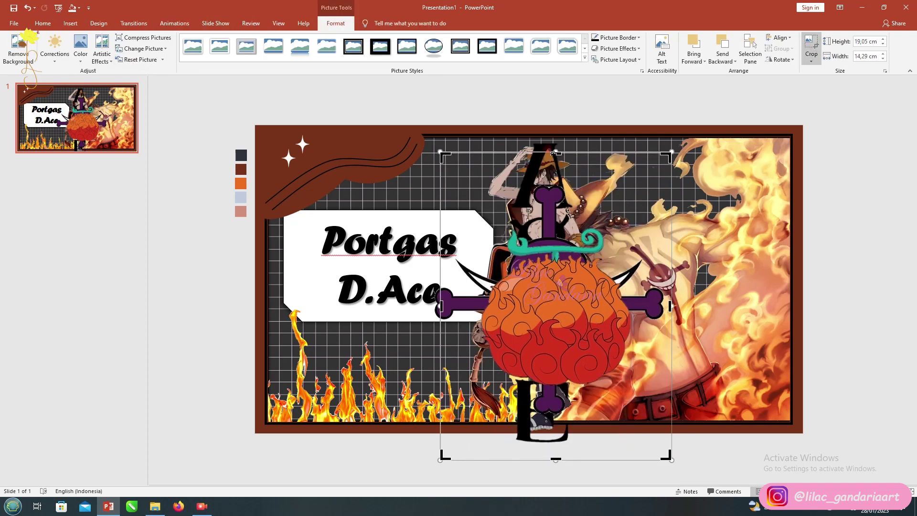
pyautogui.moveTo(441, 459); pyautogui.dragTo(479, 381)
pyautogui.moveTo(575, 381); pyautogui.dragTo(575, 387)
pyautogui.moveTo(671, 303); pyautogui.dragTo(635, 319)
pyautogui.click(813, 54)
pyautogui.click(812, 47)
pyautogui.moveTo(636, 220); pyautogui.dragTo(387, 315)
# Step: Shrink the purple cross emblem and move it onto the white panel
pyautogui.click(526, 282)
pyautogui.moveTo(670, 177); pyautogui.dragTo(507, 342)
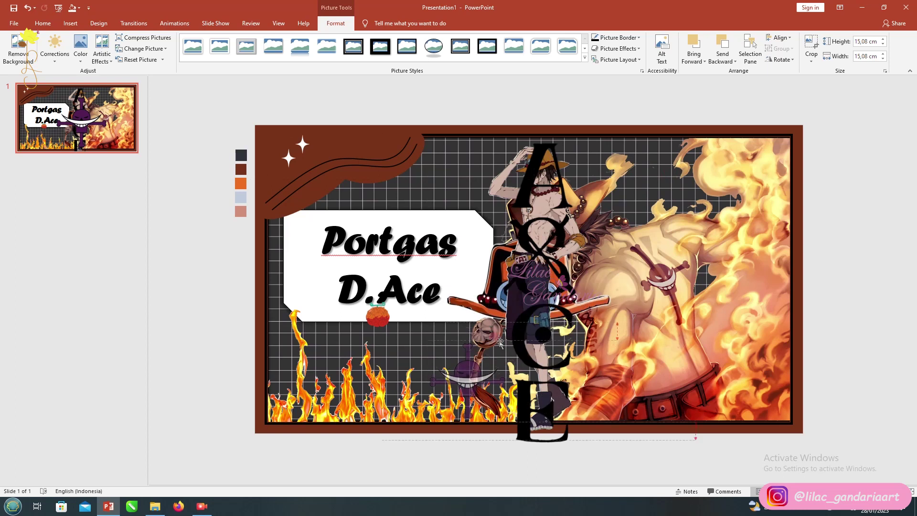
pyautogui.moveTo(467, 382); pyautogui.dragTo(433, 323)
# Step: Crop the sides of the vertical ASCE lettering, resize it and place it along the grid's right edge
pyautogui.click(522, 281)
pyautogui.moveTo(696, 292); pyautogui.dragTo(592, 326)
pyautogui.moveTo(389, 292); pyautogui.dragTo(497, 294)
pyautogui.click(818, 56)
pyautogui.moveTo(591, 138); pyautogui.dragTo(543, 296)
pyautogui.moveTo(525, 368); pyautogui.dragTo(766, 251)
pyautogui.moveTo(743, 328); pyautogui.dragTo(733, 360)
pyautogui.moveTo(766, 261); pyautogui.dragTo(768, 243)
pyautogui.click(812, 242)
# Step: Crop the standing figure, flip it horizontally and fit it at the left end of the white panel
pyautogui.click(552, 170)
pyautogui.click(817, 47)
pyautogui.moveTo(689, 285); pyautogui.dragTo(592, 292)
pyautogui.moveTo(383, 286); pyautogui.dragTo(488, 286)
pyautogui.moveTo(536, 439); pyautogui.dragTo(536, 433)
pyautogui.moveTo(539, 134); pyautogui.dragTo(532, 253)
pyautogui.click(782, 59)
pyautogui.click(793, 106)
pyautogui.moveTo(544, 295); pyautogui.dragTo(342, 232)
pyautogui.moveTo(342, 191); pyautogui.dragTo(323, 209)
# Step: Shrink the orange hat picture to a small icon and move the purple emblem to the left of "D."
pyautogui.click(531, 297)
pyautogui.moveTo(611, 237); pyautogui.dragTo(496, 295)
pyautogui.moveTo(437, 310); pyautogui.dragTo(326, 289)
# Step: Shift the title to the right and arrange the small pictures around it, with the hat on the letter P
pyautogui.doubleClick(349, 241)
pyautogui.moveTo(337, 213); pyautogui.dragTo(352, 212)
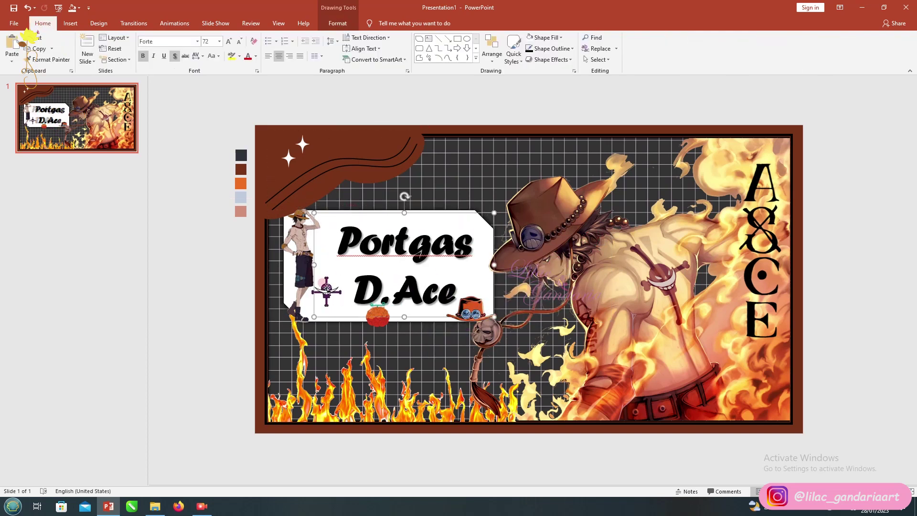
pyautogui.moveTo(326, 289); pyautogui.dragTo(350, 263)
pyautogui.moveTo(477, 310); pyautogui.dragTo(363, 213)
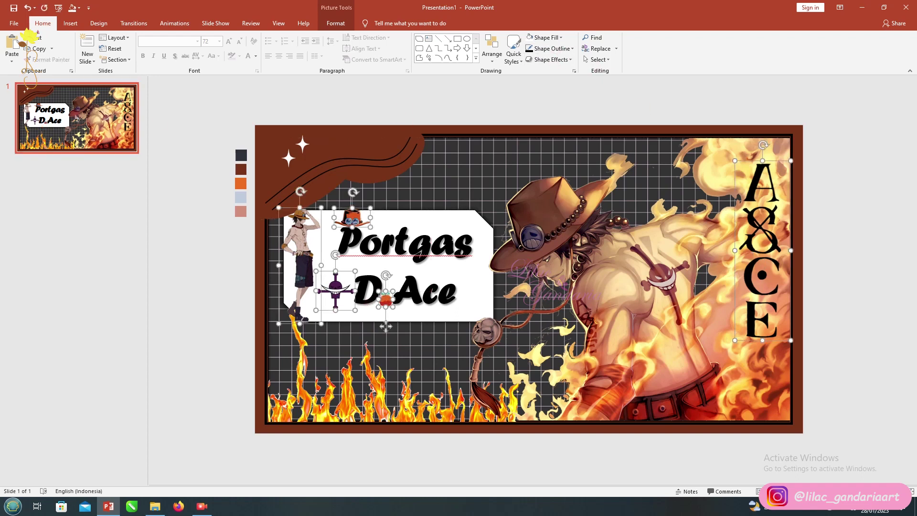
# Step: Apply a centered outer shadow to the selected figure, hat, emblem, fruit and ASCE lettering pictures
pyautogui.click(336, 23)
pyautogui.click(613, 53)
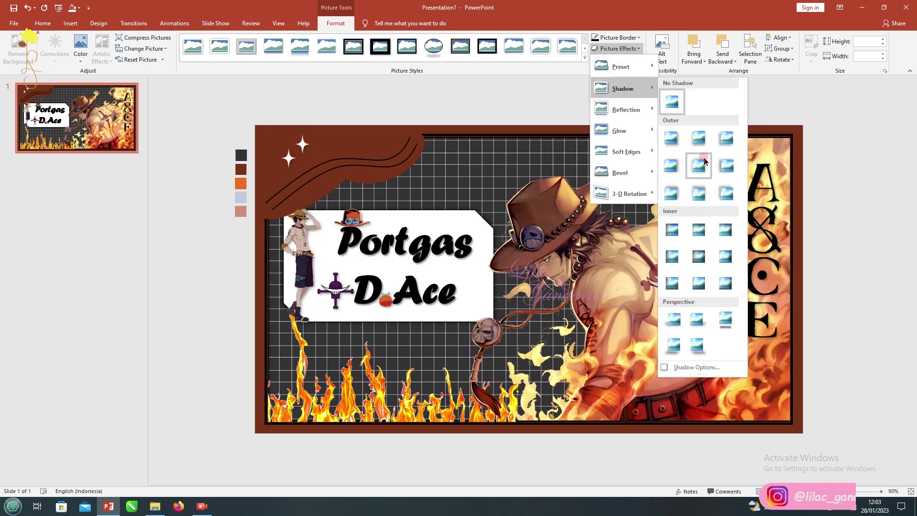
pyautogui.click(828, 193)
# Step: Give the white title panel a dashed white outline and increase the line's weight
pyautogui.click(440, 212)
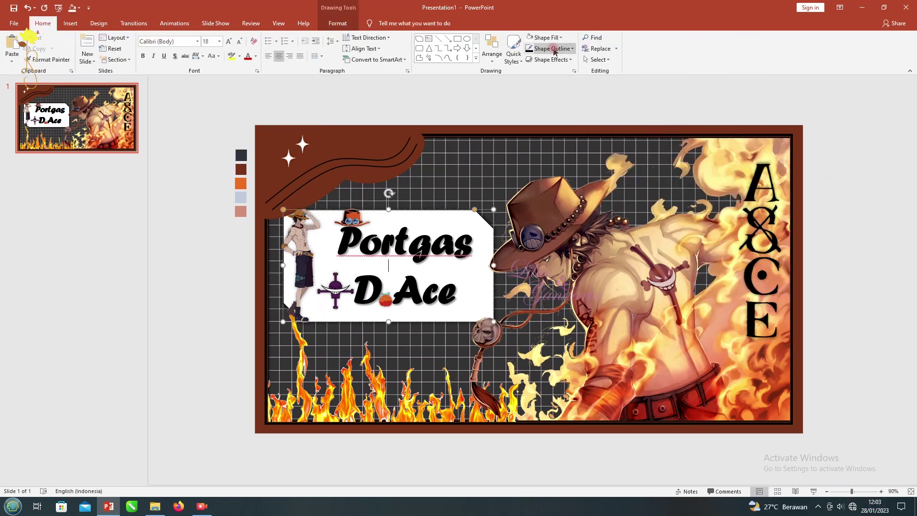
pyautogui.click(571, 48)
pyautogui.moveTo(588, 199)
pyautogui.click(633, 222)
pyautogui.click(549, 47)
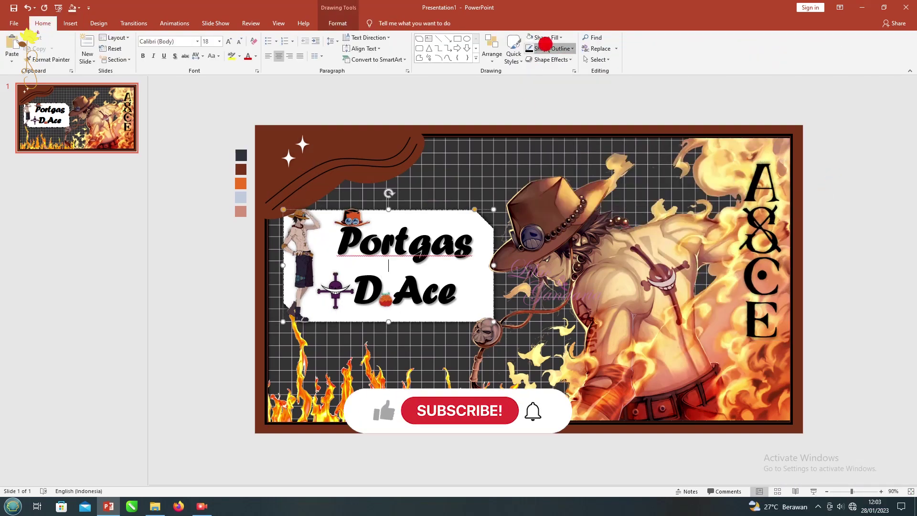
pyautogui.click(531, 68)
pyautogui.click(553, 50)
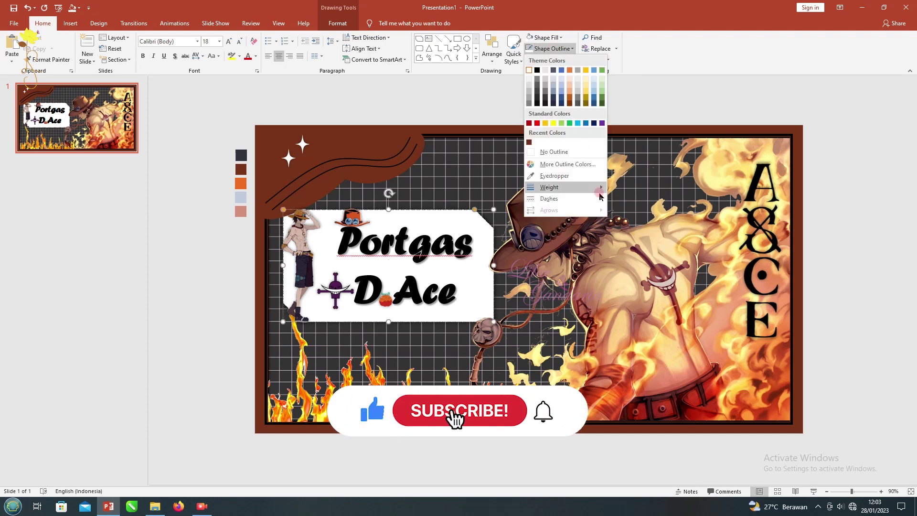
pyautogui.moveTo(592, 186)
pyautogui.click(639, 231)
pyautogui.click(482, 113)
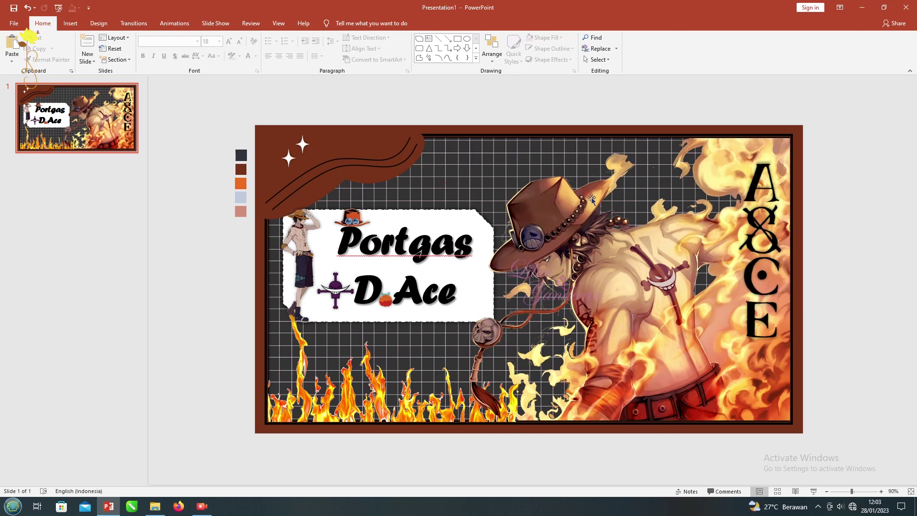
# Step: Duplicate the finished slide and select the large character picture on the copy
pyautogui.click(279, 101)
pyautogui.rightClick(67, 123)
pyautogui.click(92, 207)
pyautogui.click(729, 303)
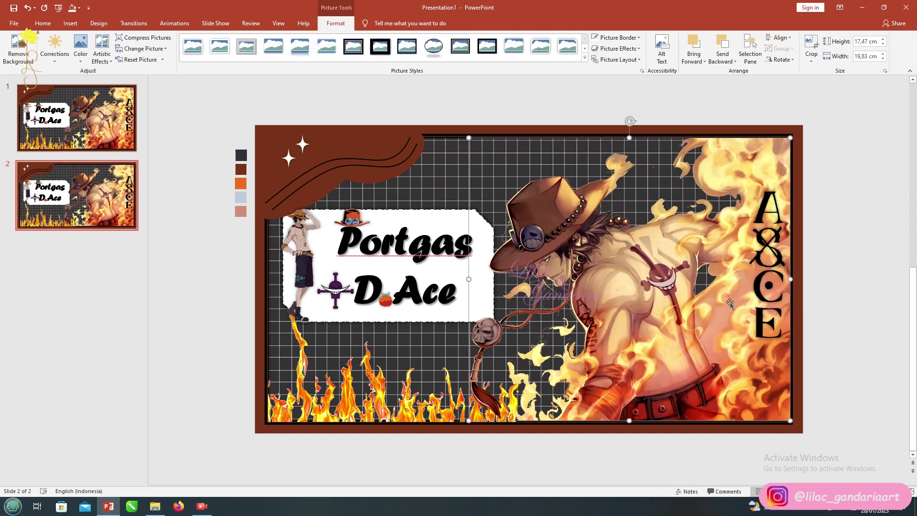
# Step: Delete the large character picture and the ASCE lettering from the second slide
pyautogui.press('Delete')
pyautogui.click(702, 296)
pyautogui.moveTo(562, 458); pyautogui.dragTo(554, 359)
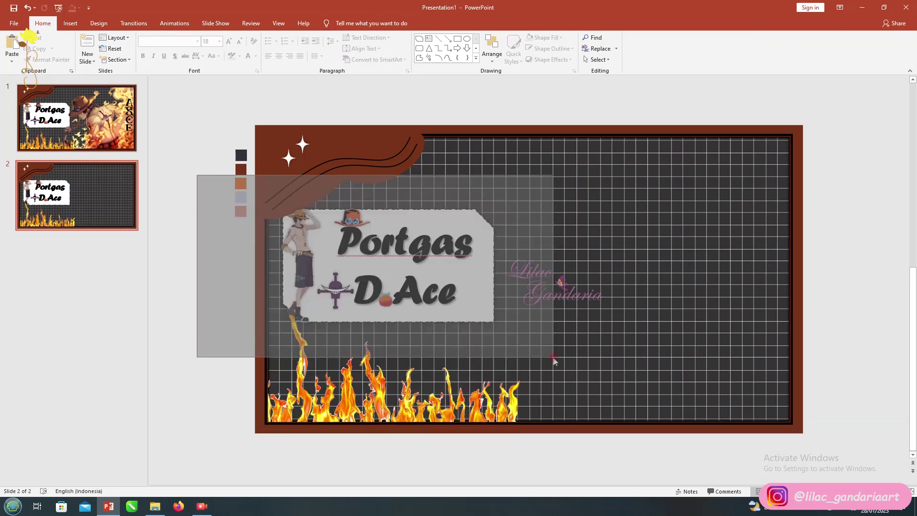
# Step: Place the purple skull emblem in the slide's upper-right corner, enlarge it and give it a gray glow
pyautogui.moveTo(359, 276); pyautogui.dragTo(731, 145)
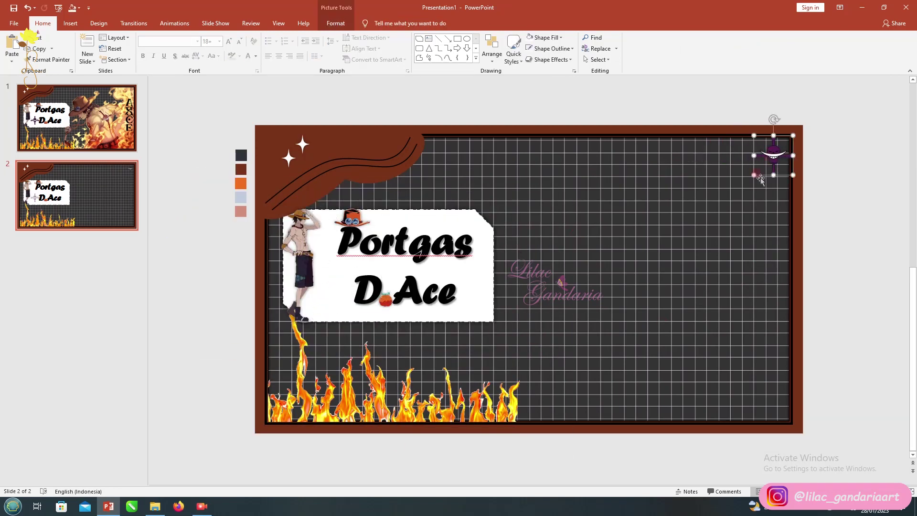
pyautogui.moveTo(747, 193); pyautogui.dragTo(747, 193)
pyautogui.click(551, 59)
pyautogui.moveTo(557, 141)
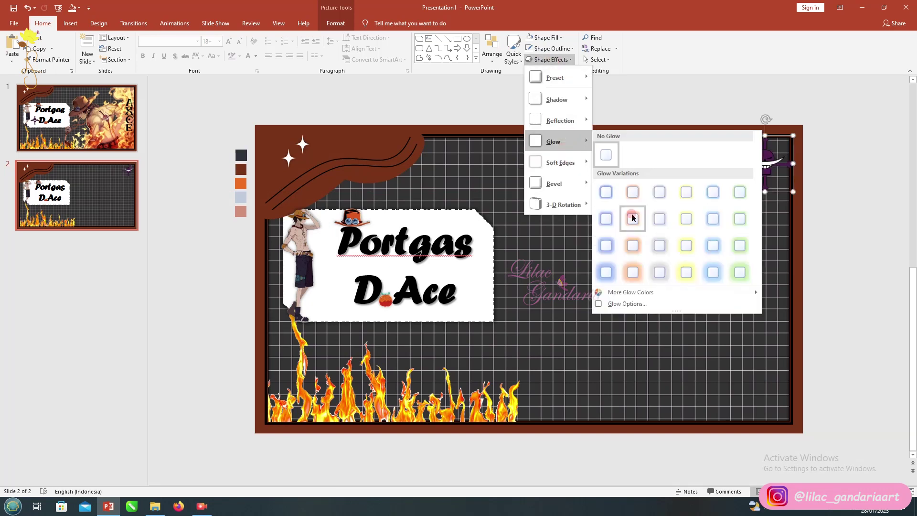
pyautogui.click(670, 239)
# Step: Delete the white title panel together with its text, standing figure, hat and fruit pictures
pyautogui.moveTo(185, 180); pyautogui.dragTo(498, 341)
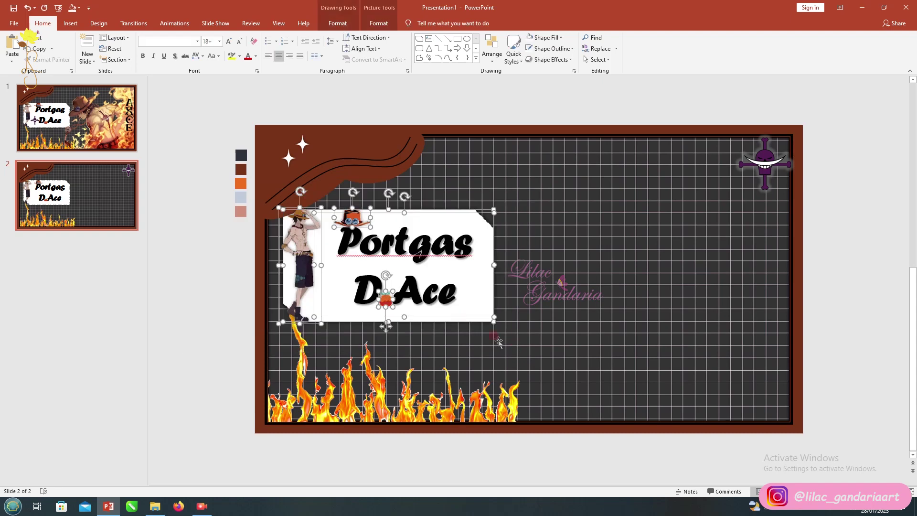
pyautogui.press('Delete')
# Step: Reduce the color saturation of the flames picture by one preset on both the second and the first slide
pyautogui.click(337, 366)
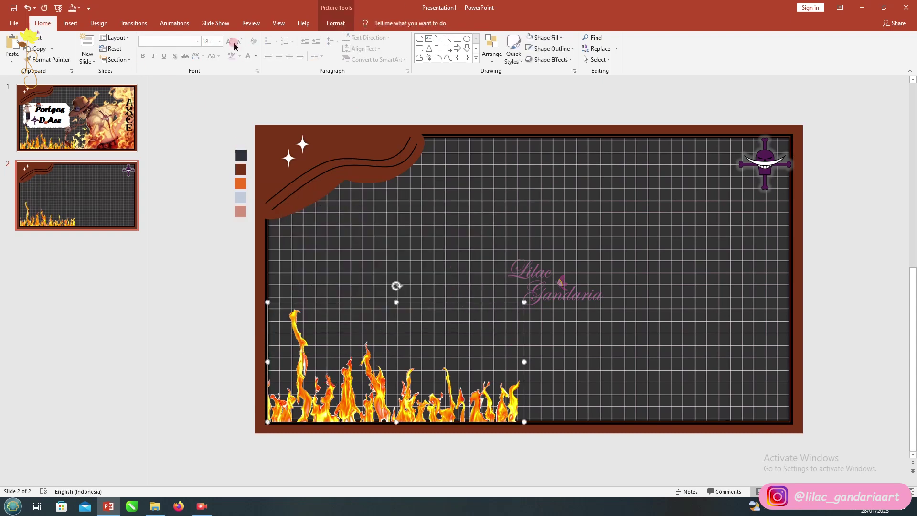
pyautogui.click(335, 23)
pyautogui.click(81, 47)
pyautogui.click(158, 91)
pyautogui.click(112, 129)
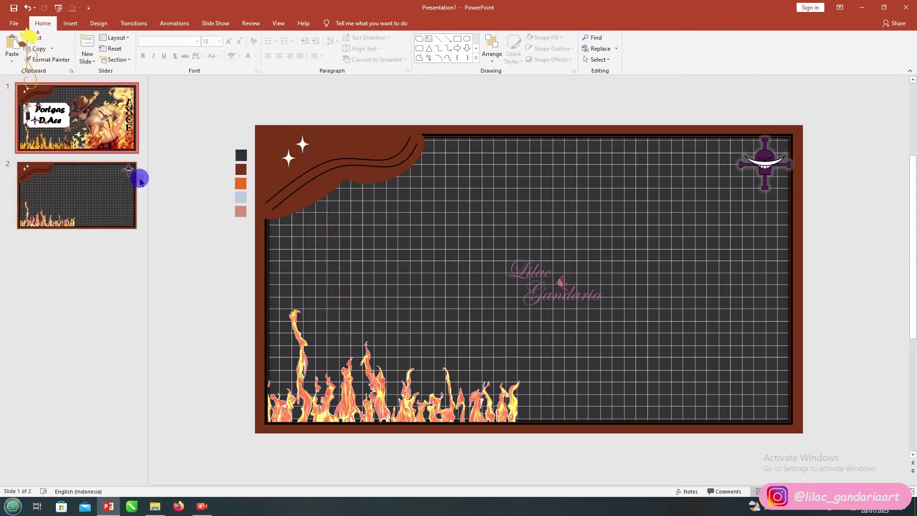
pyautogui.click(384, 365)
pyautogui.click(334, 23)
pyautogui.click(81, 48)
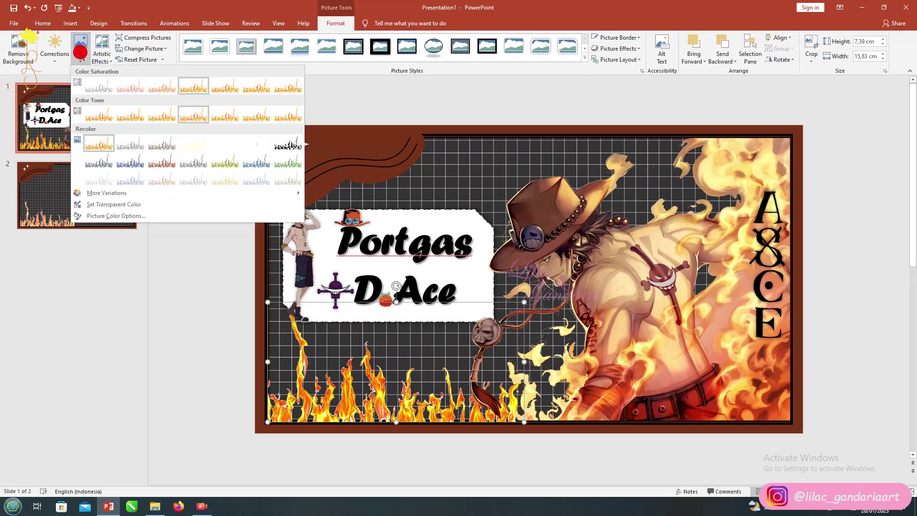
pyautogui.click(158, 86)
# Step: Draw an oval about 13.7 cm wide and 12.79 cm high on the second slide's left half and fill it black
pyautogui.click(96, 195)
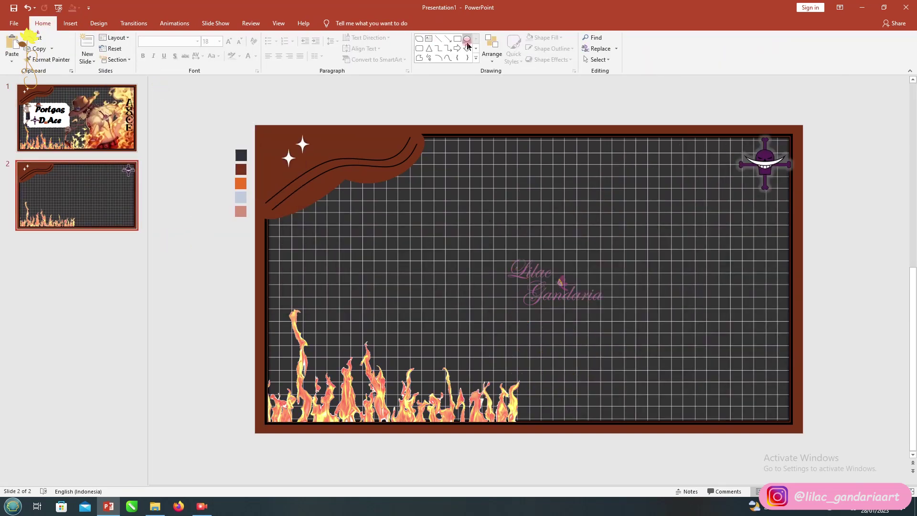
pyautogui.moveTo(331, 203)
pyautogui.mouseDown()
pyautogui.moveTo(520, 390)
pyautogui.moveTo(550, 407)
pyautogui.mouseUp()
pyautogui.moveTo(466, 308)
pyautogui.mouseDown()
pyautogui.moveTo(423, 281)
pyautogui.moveTo(422, 290)
pyautogui.mouseUp()
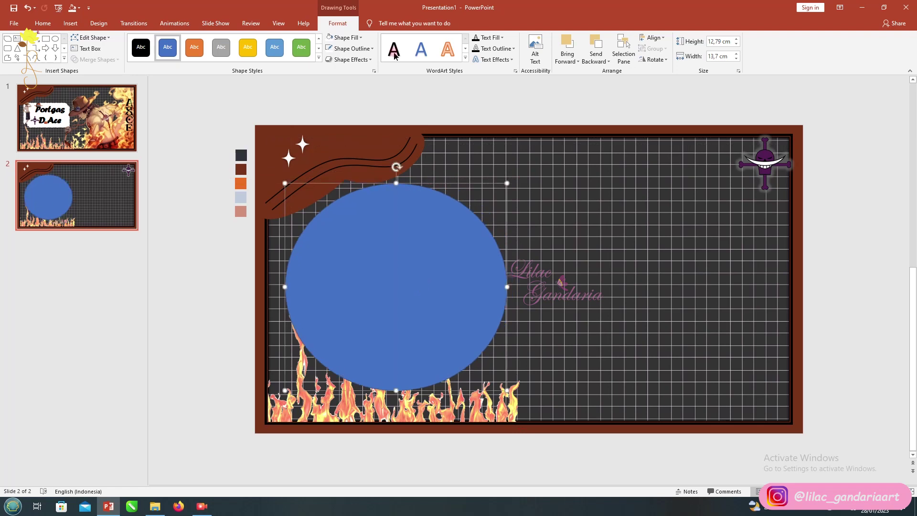
pyautogui.click(351, 43)
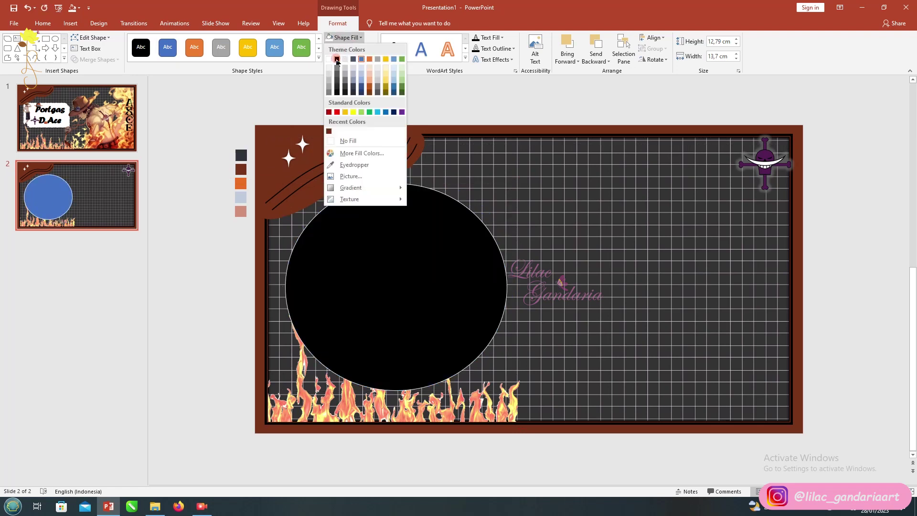
pyautogui.click(337, 57)
pyautogui.click(144, 99)
# Step: Insert the picture 319545784228211.png of the chained figure in smoke and crop away its empty margins
pyautogui.click(70, 23)
pyautogui.click(61, 48)
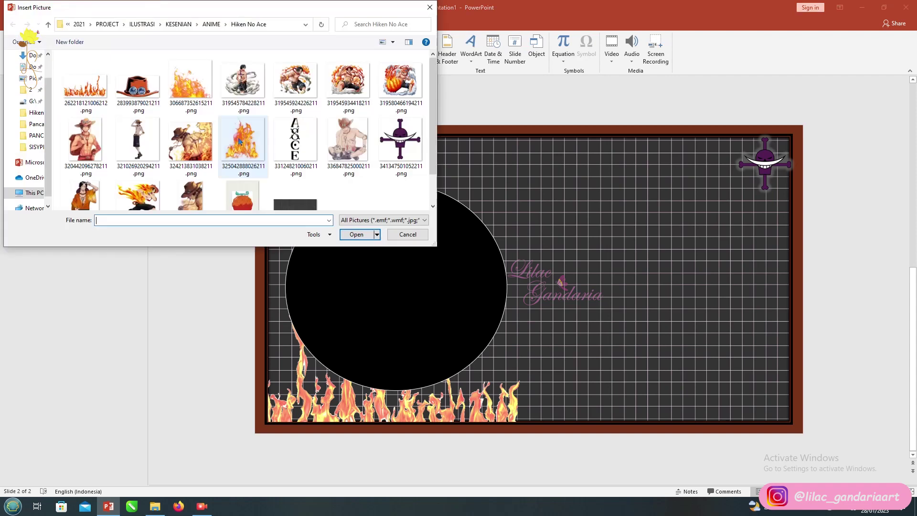
pyautogui.doubleClick(235, 86)
pyautogui.click(811, 43)
pyautogui.moveTo(665, 171); pyautogui.dragTo(645, 180)
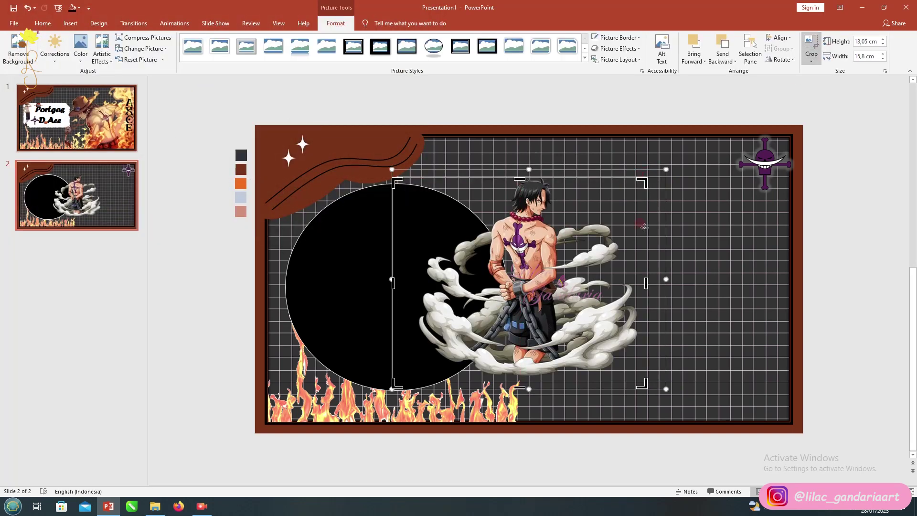
pyautogui.moveTo(646, 284); pyautogui.dragTo(642, 284)
pyautogui.moveTo(392, 282); pyautogui.dragTo(419, 283)
pyautogui.moveTo(529, 389); pyautogui.dragTo(530, 375)
pyautogui.click(806, 44)
# Step: Apply an outer shadow to the chained figure picture and position it over the black oval
pyautogui.click(620, 49)
pyautogui.moveTo(620, 88)
pyautogui.click(672, 142)
pyautogui.click(565, 238)
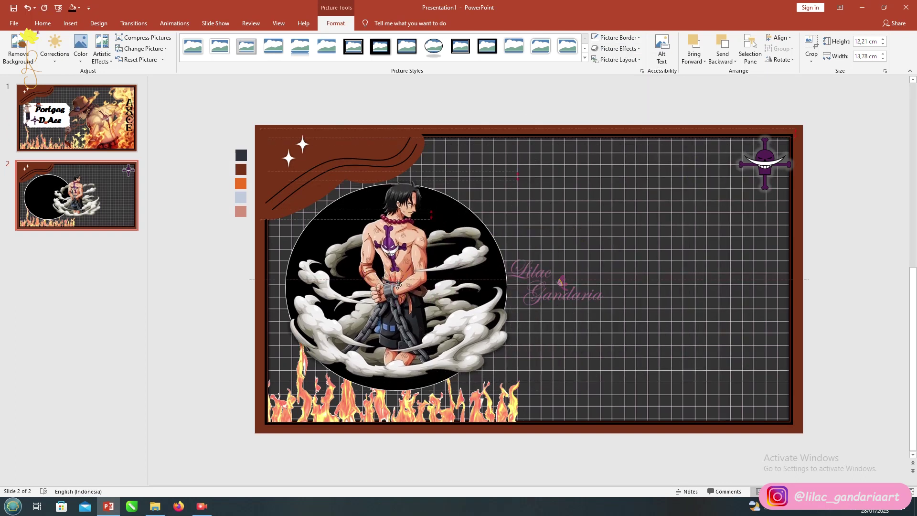